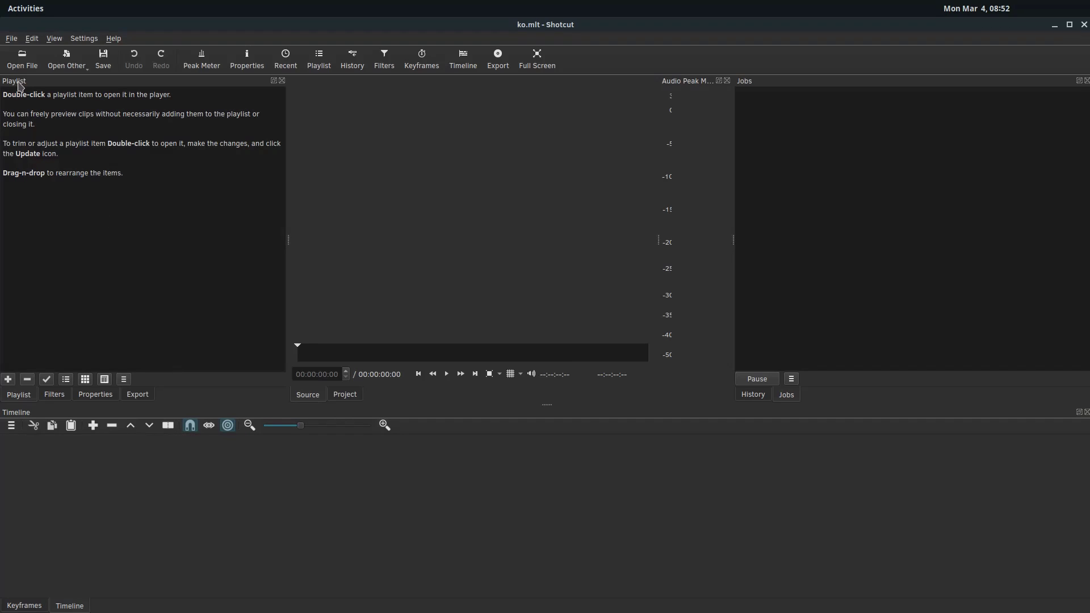
Open MVI_5135.MOV from the ShotCutTut folder in the source player.
{"action": "left_click", "coordinate": [22, 59]}
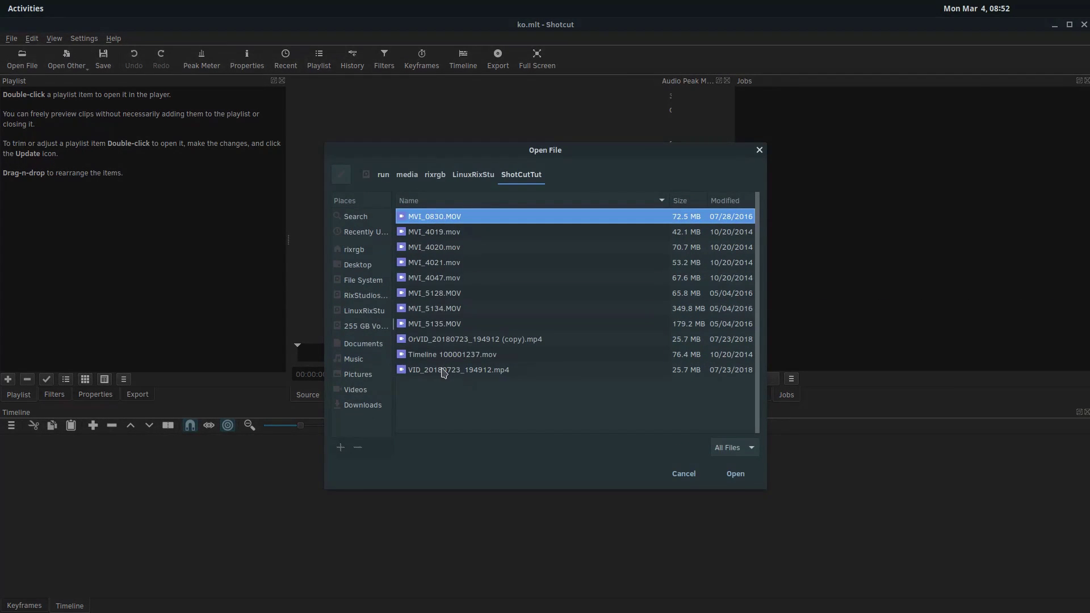
{"action": "left_click", "coordinate": [420, 325]}
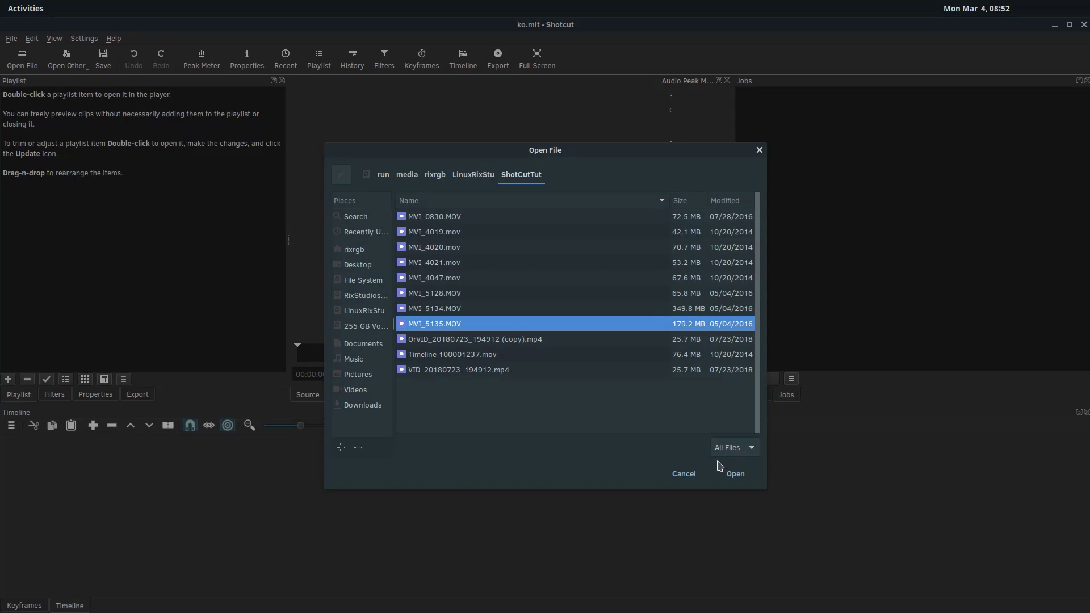
{"action": "left_click", "coordinate": [733, 473]}
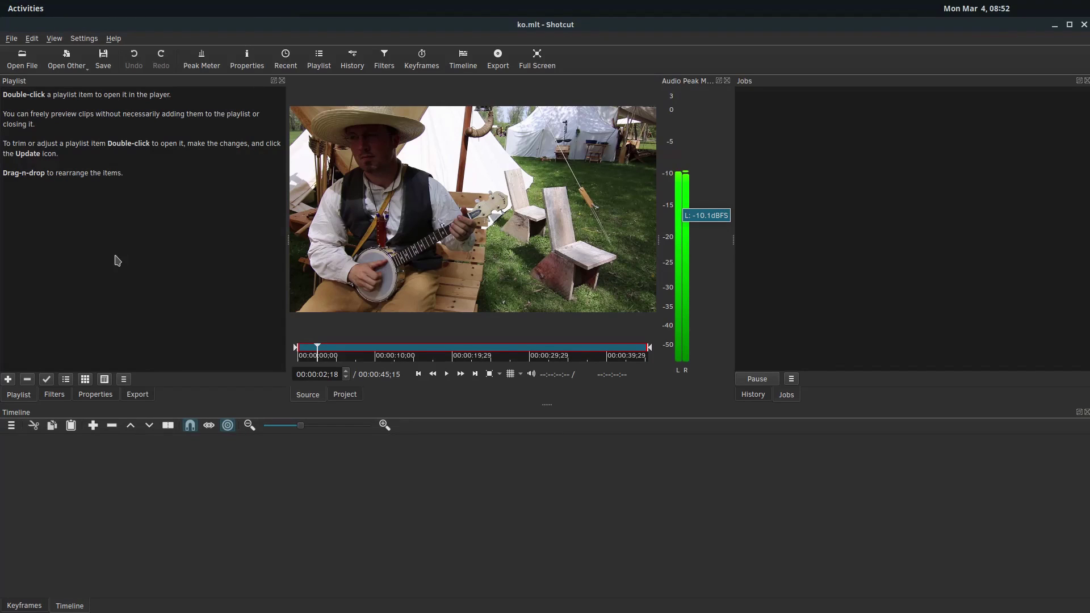
Cycle through the Filters, Properties, Export and Playlist tabs, ending on Filters.
{"action": "left_click", "coordinate": [53, 399]}
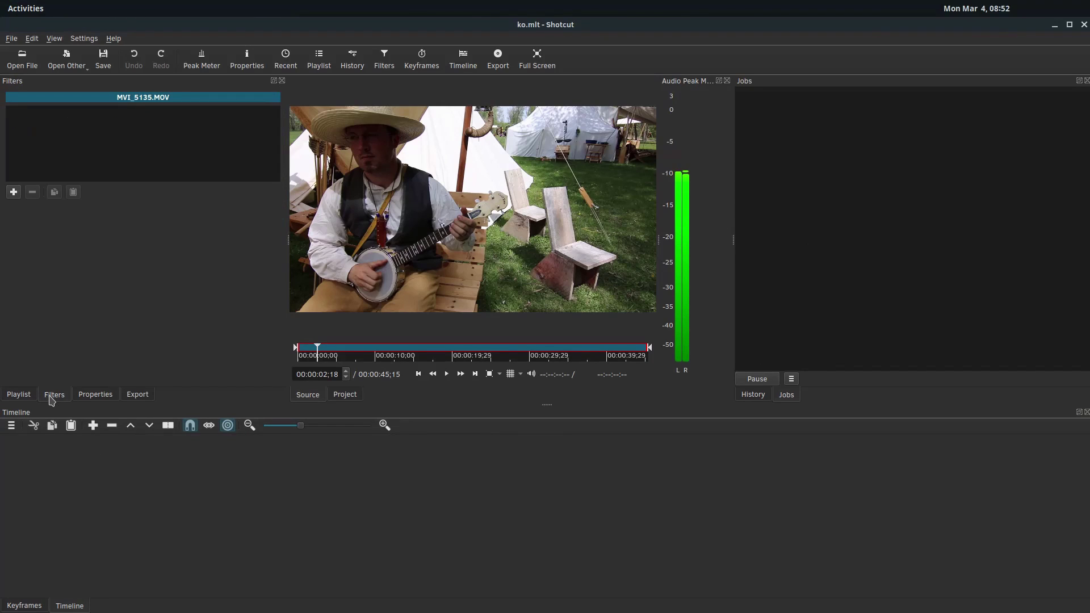
{"action": "left_click", "coordinate": [102, 398]}
{"action": "left_click", "coordinate": [137, 399]}
{"action": "left_click", "coordinate": [19, 396]}
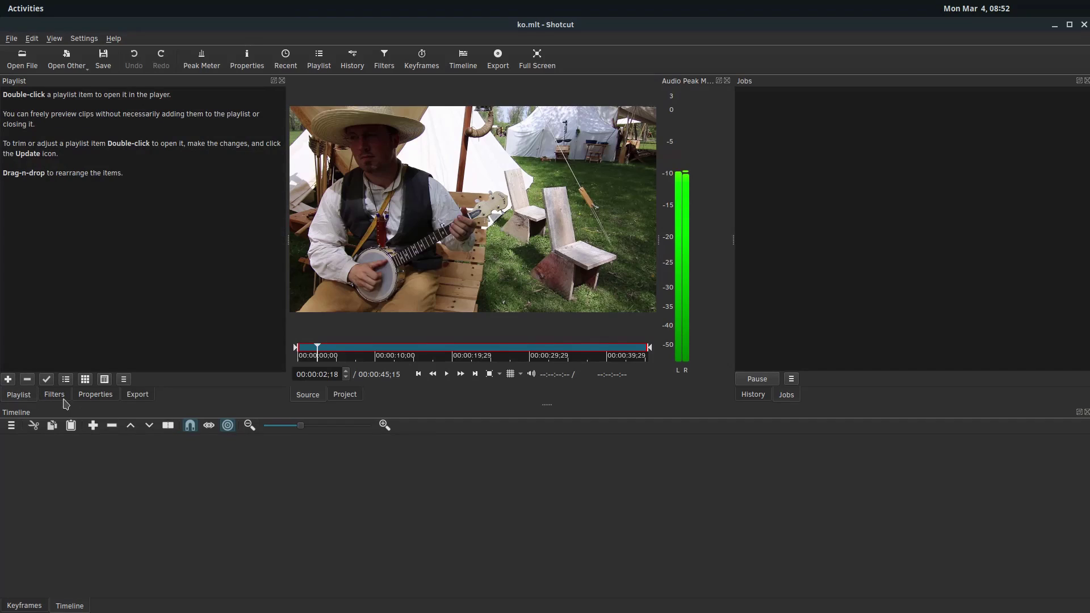
{"action": "left_click", "coordinate": [50, 397]}
{"action": "left_click", "coordinate": [96, 400]}
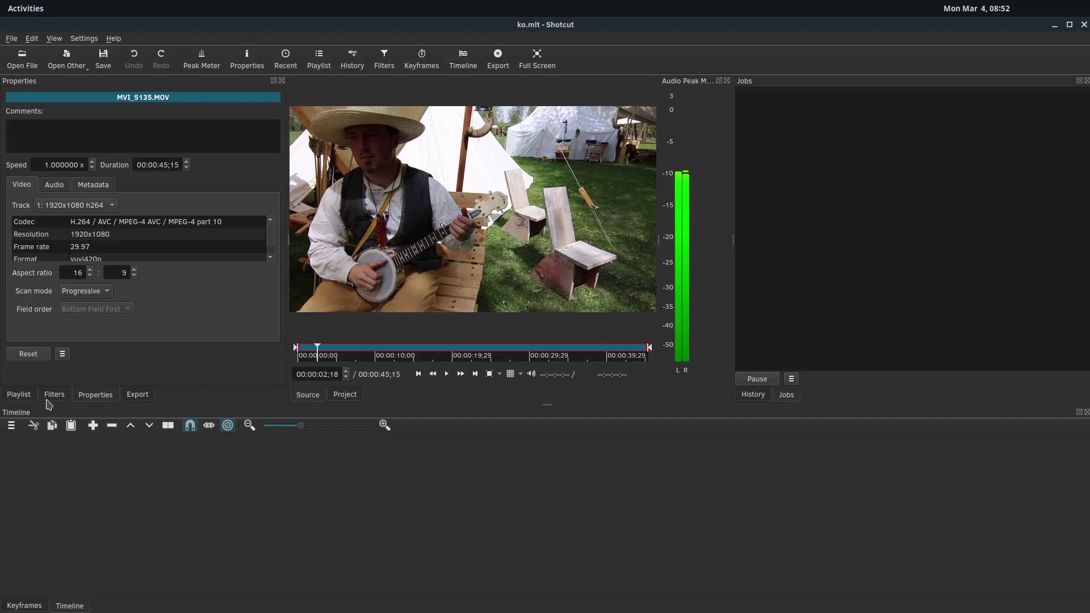
{"action": "left_click", "coordinate": [59, 400]}
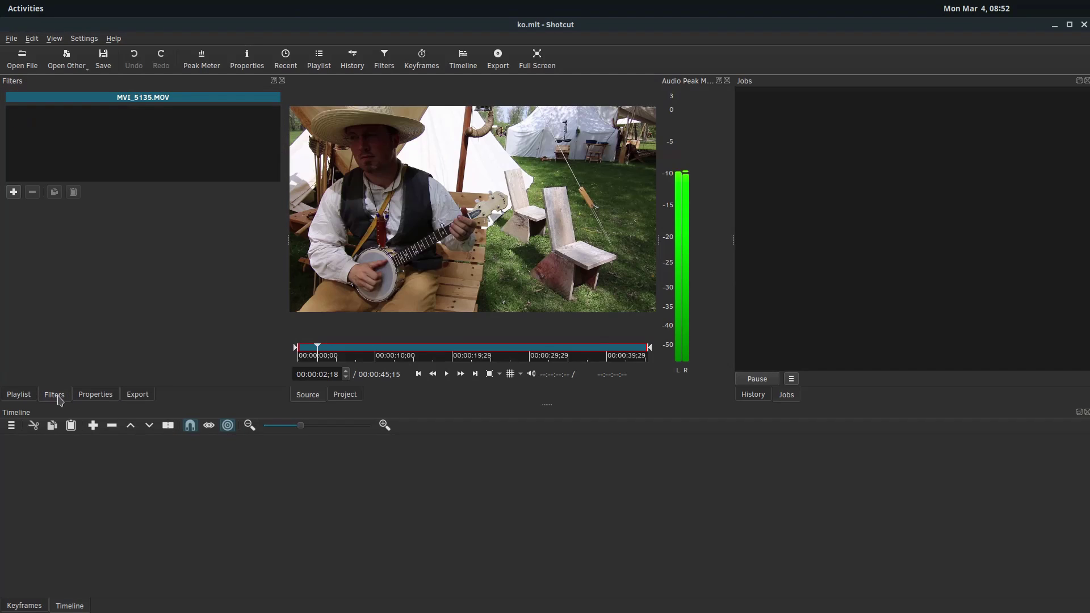
Switch again among the Properties, Playlist and Filters tabs, leaving Filters shown.
{"action": "left_click", "coordinate": [95, 398]}
{"action": "left_click", "coordinate": [59, 397]}
{"action": "left_click", "coordinate": [16, 397]}
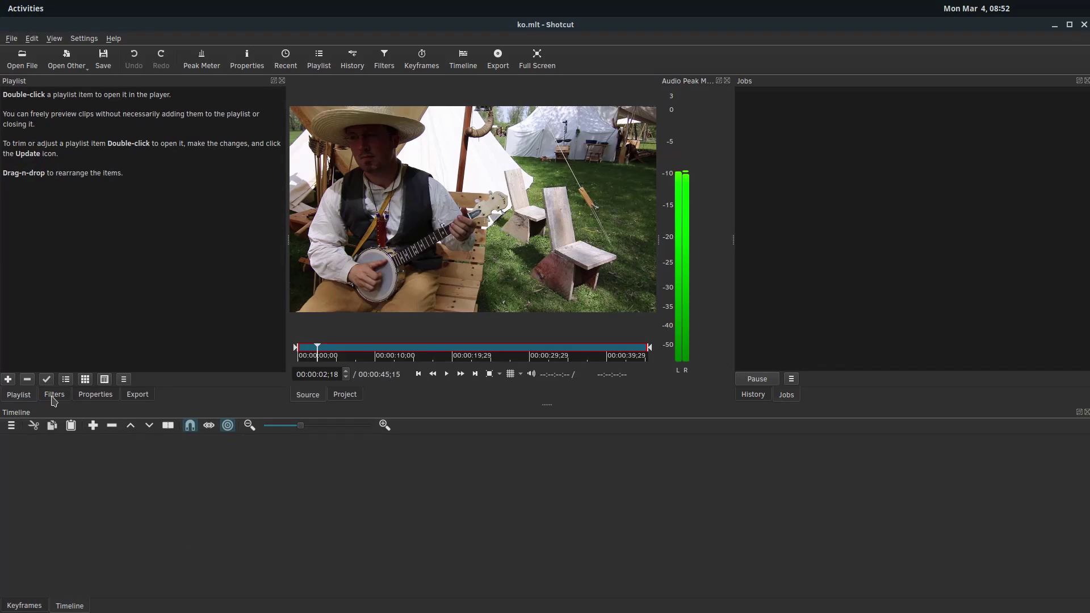
{"action": "left_click", "coordinate": [54, 398]}
{"action": "left_click", "coordinate": [29, 397]}
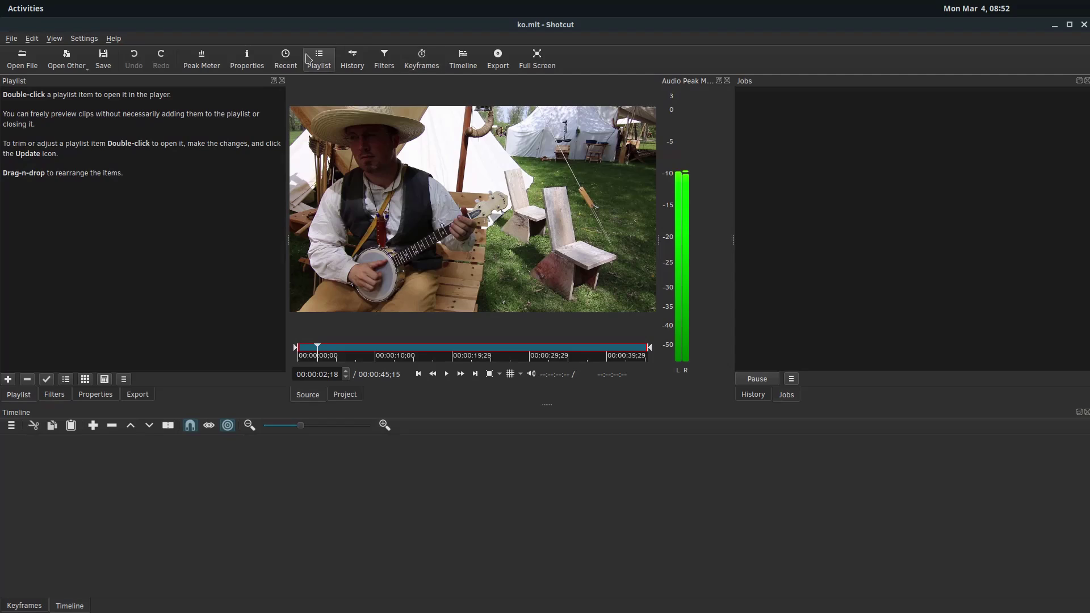
{"action": "left_click", "coordinate": [386, 66]}
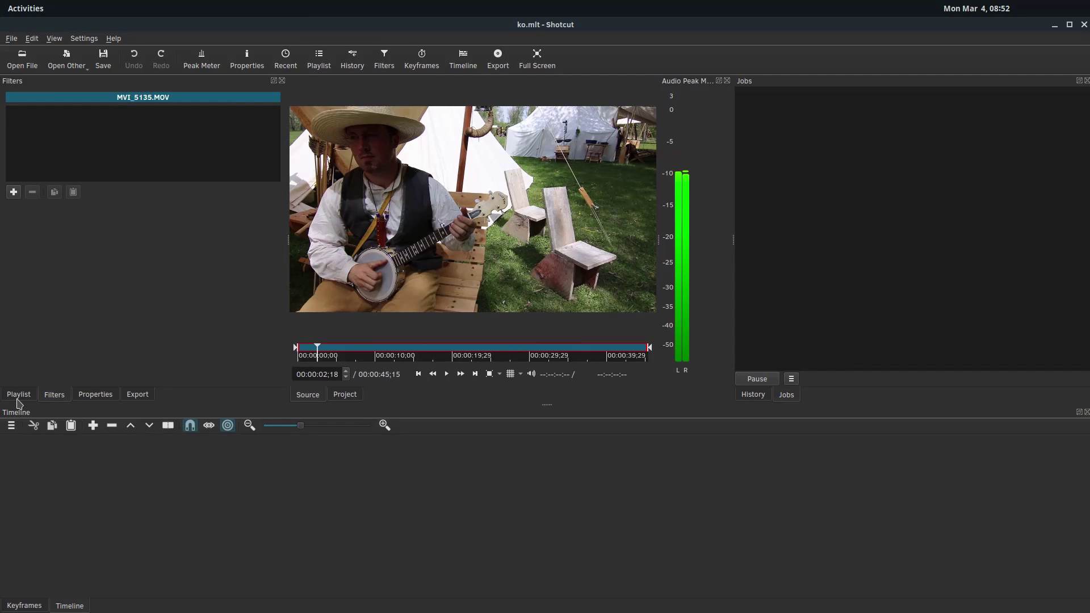
{"action": "left_click", "coordinate": [18, 399]}
{"action": "left_click", "coordinate": [51, 396]}
Undock the Filters panel, close and reopen it, then dock it back beside the Playlist.
{"action": "left_click_drag", "start_coordinate": [66, 82], "coordinate": [747, 104]}
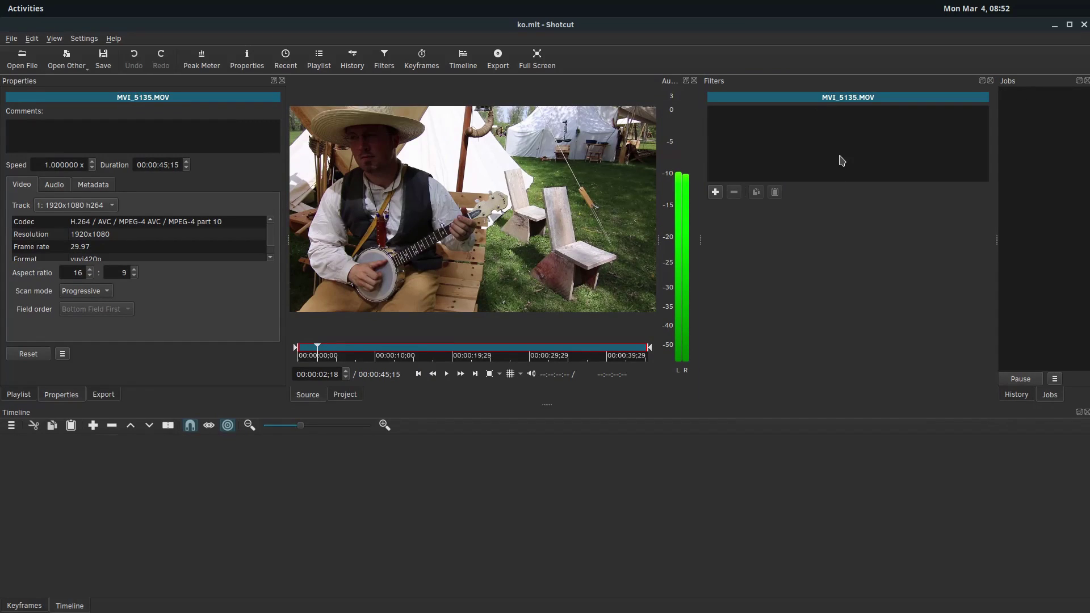
{"action": "left_click", "coordinate": [990, 81]}
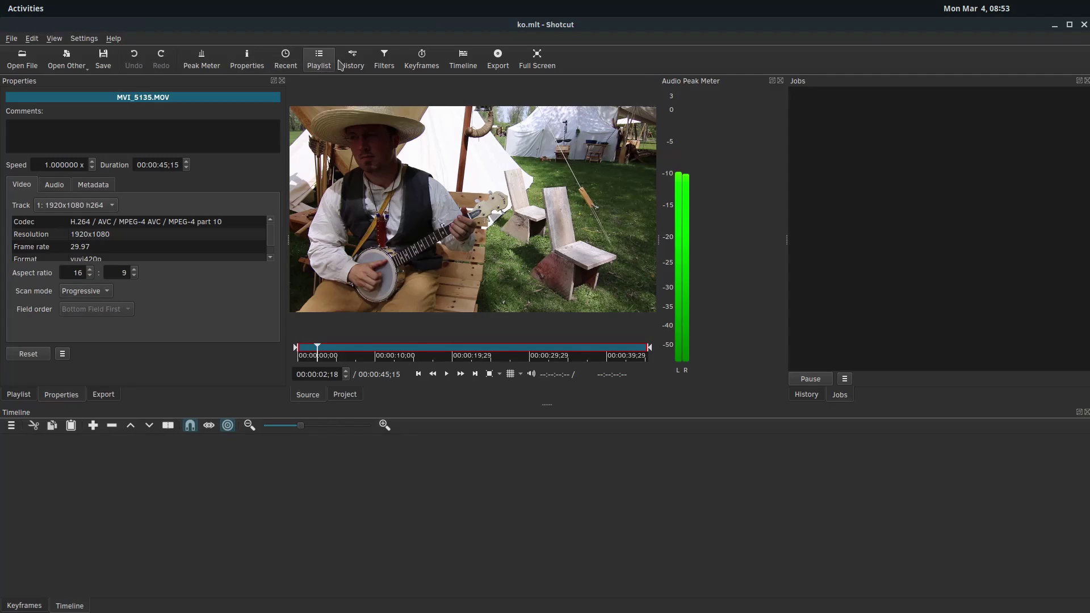
{"action": "left_click", "coordinate": [381, 60]}
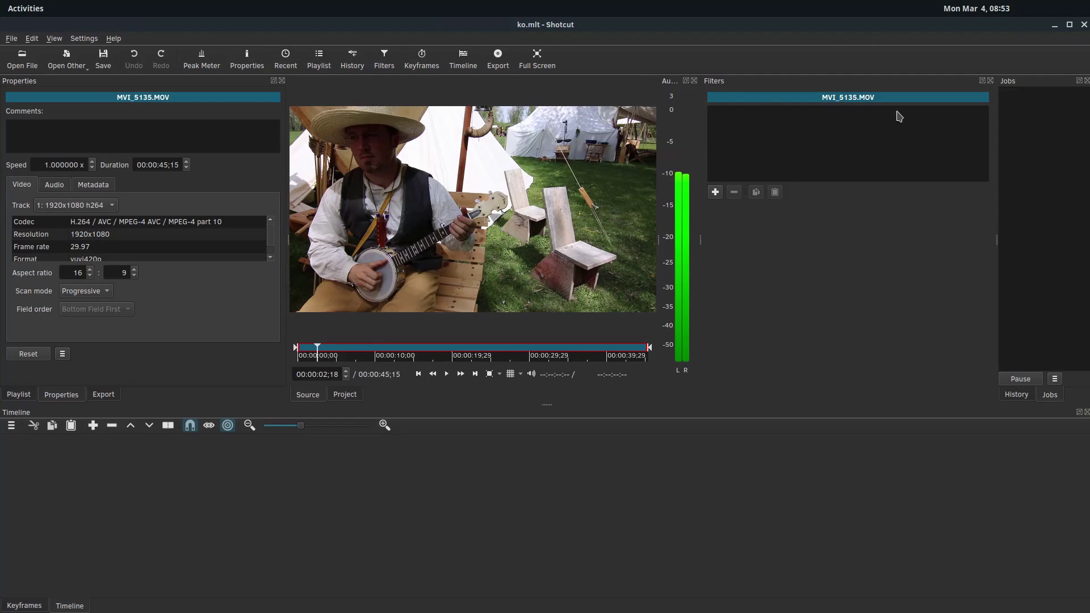
{"action": "left_click_drag", "start_coordinate": [713, 81], "coordinate": [100, 282]}
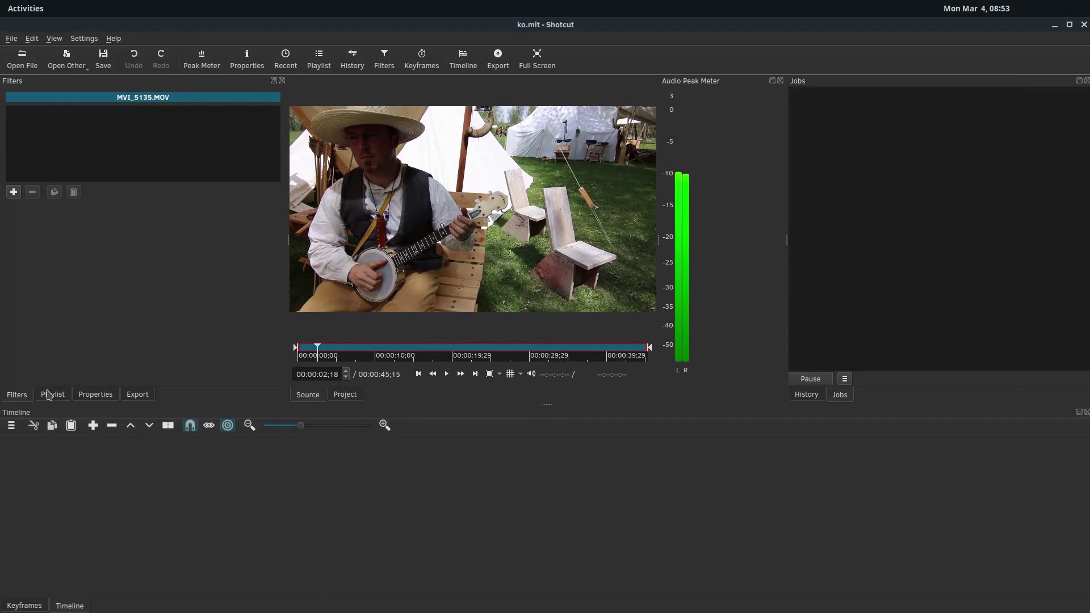
{"action": "left_click", "coordinate": [50, 395]}
{"action": "mouse_move", "coordinate": [56, 400]}
{"action": "left_mouse_down"}
{"action": "mouse_move", "coordinate": [26, 398]}
{"action": "mouse_move", "coordinate": [109, 397]}
{"action": "mouse_move", "coordinate": [56, 397]}
{"action": "left_mouse_up"}
Browse the Video and Audio filter categories and add Color Grading to MVI_5135.MOV.
{"action": "left_click", "coordinate": [14, 193]}
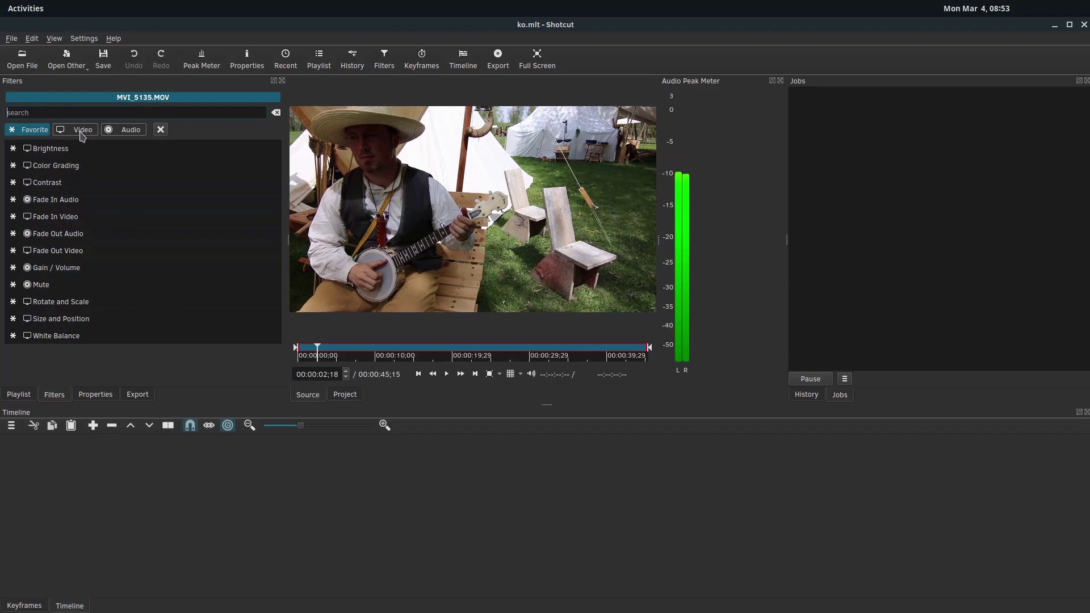
{"action": "left_click", "coordinate": [83, 134]}
{"action": "left_click", "coordinate": [126, 131]}
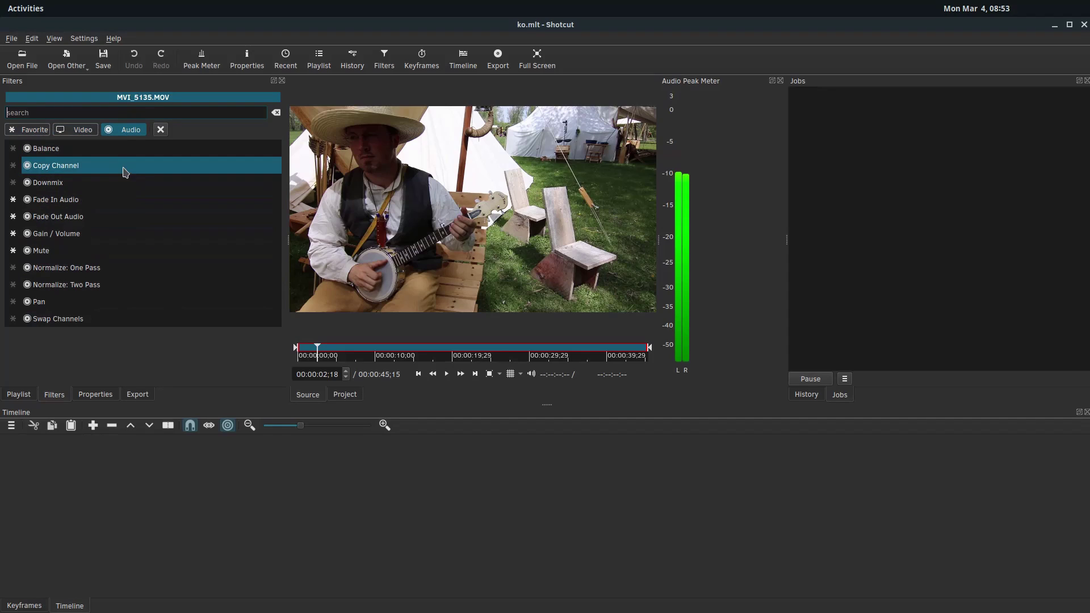
{"action": "left_click", "coordinate": [82, 134]}
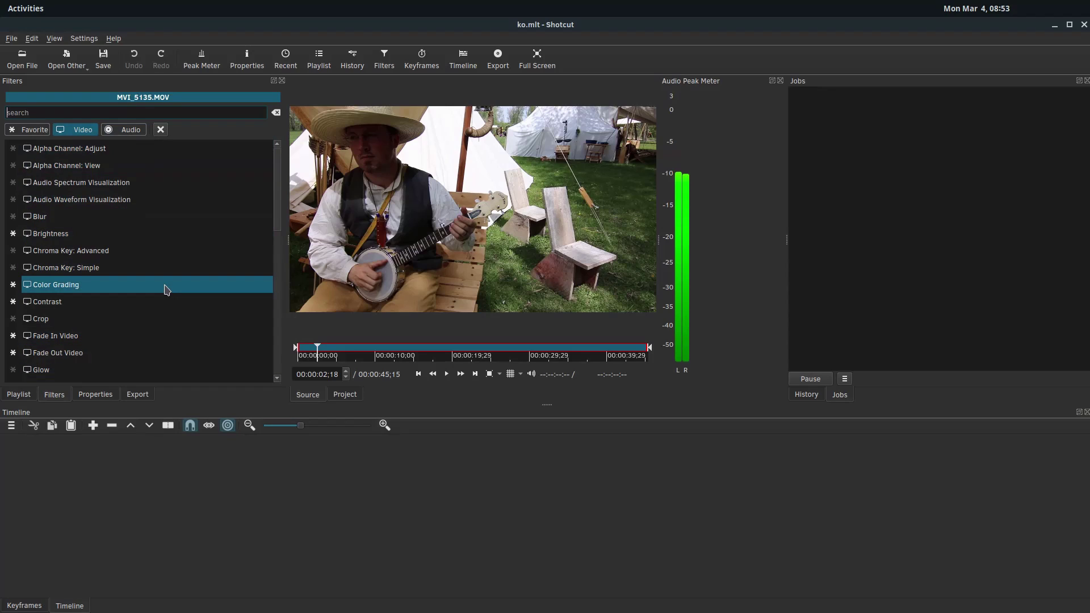
{"action": "left_click", "coordinate": [63, 285]}
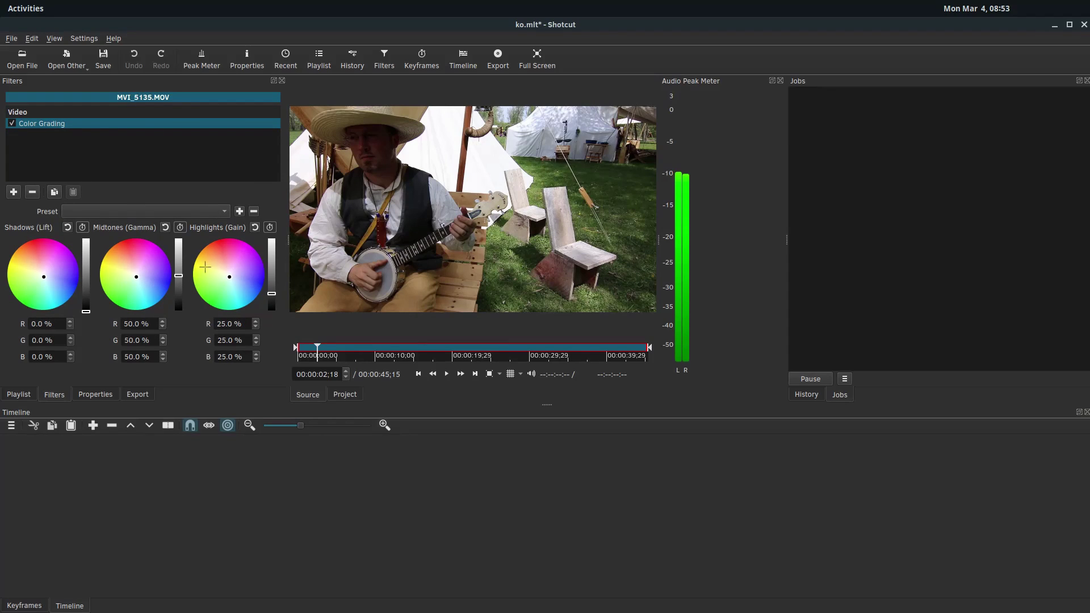
Grade the midtones magenta, nudge the highlights, and place the clip on V1.
{"action": "left_click_drag", "start_coordinate": [136, 276], "coordinate": [152, 245]}
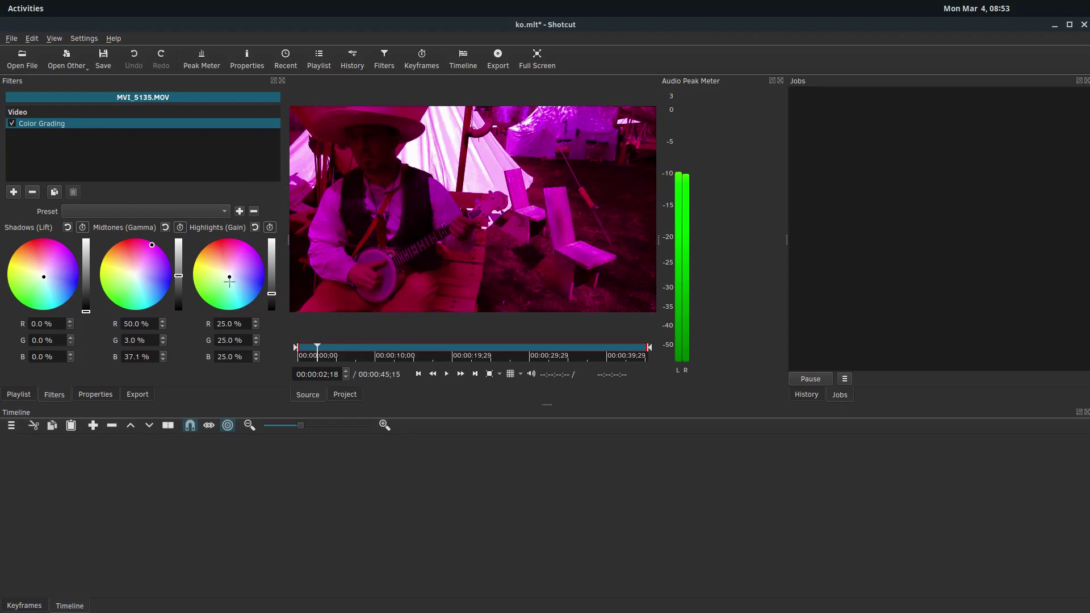
{"action": "left_click_drag", "start_coordinate": [230, 282], "coordinate": [227, 271]}
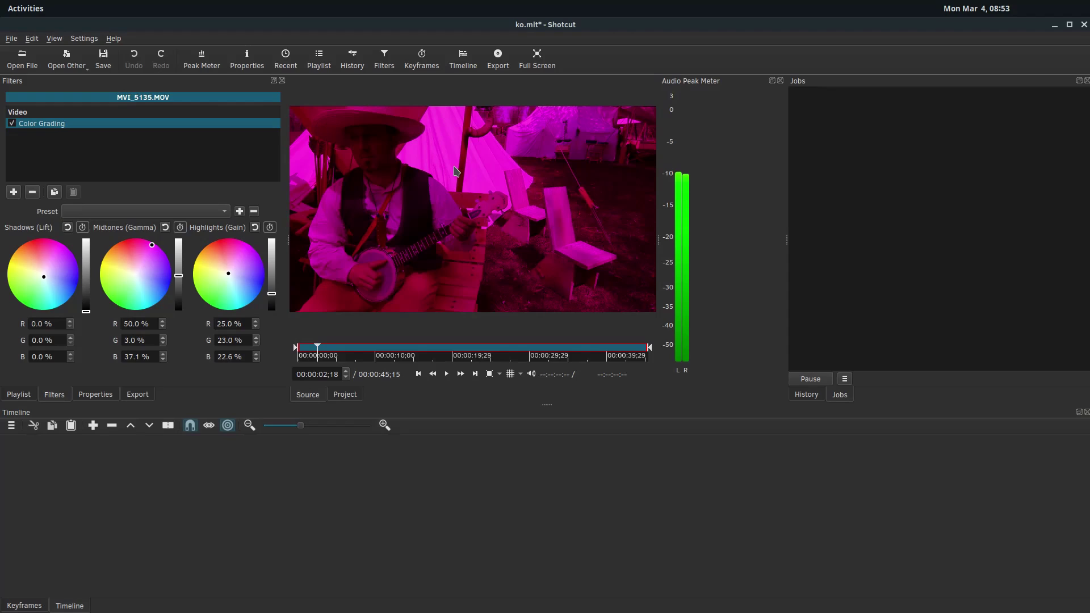
{"action": "left_click_drag", "start_coordinate": [454, 171], "coordinate": [200, 513]}
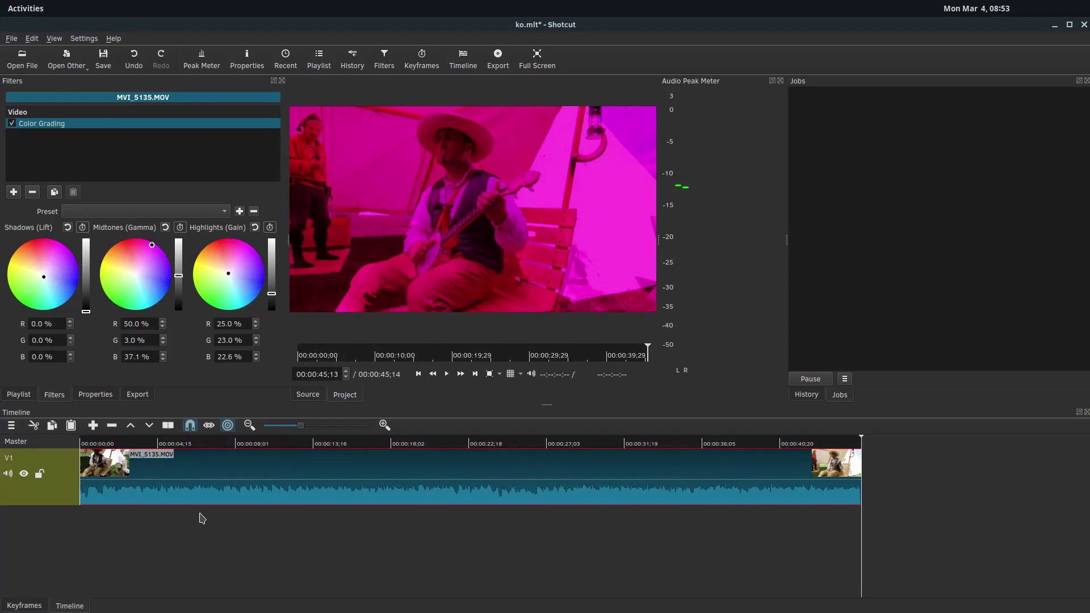
Split the V1 clip at 00:00:17;26 and move the second piece right.
{"action": "left_click", "coordinate": [155, 447]}
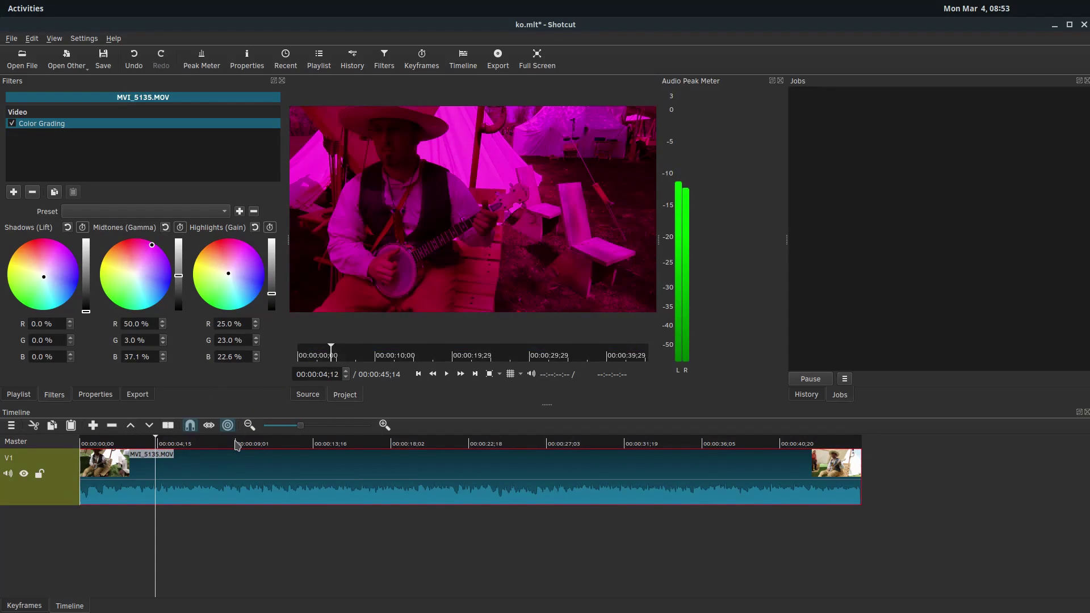
{"action": "left_click", "coordinate": [235, 446]}
{"action": "left_click", "coordinate": [341, 445]}
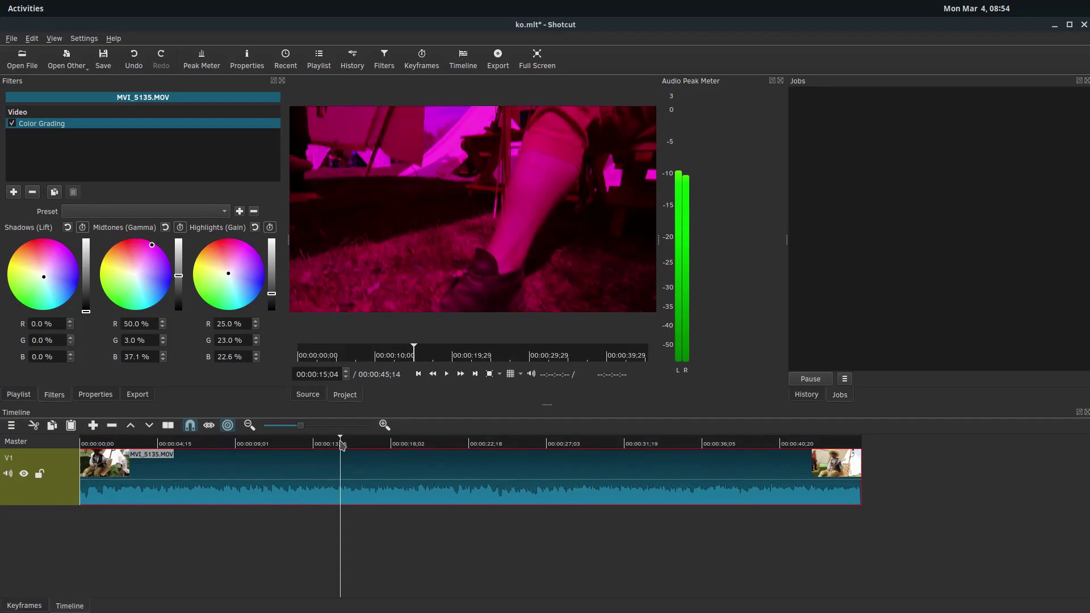
{"action": "left_click", "coordinate": [406, 445]}
{"action": "left_click", "coordinate": [387, 446]}
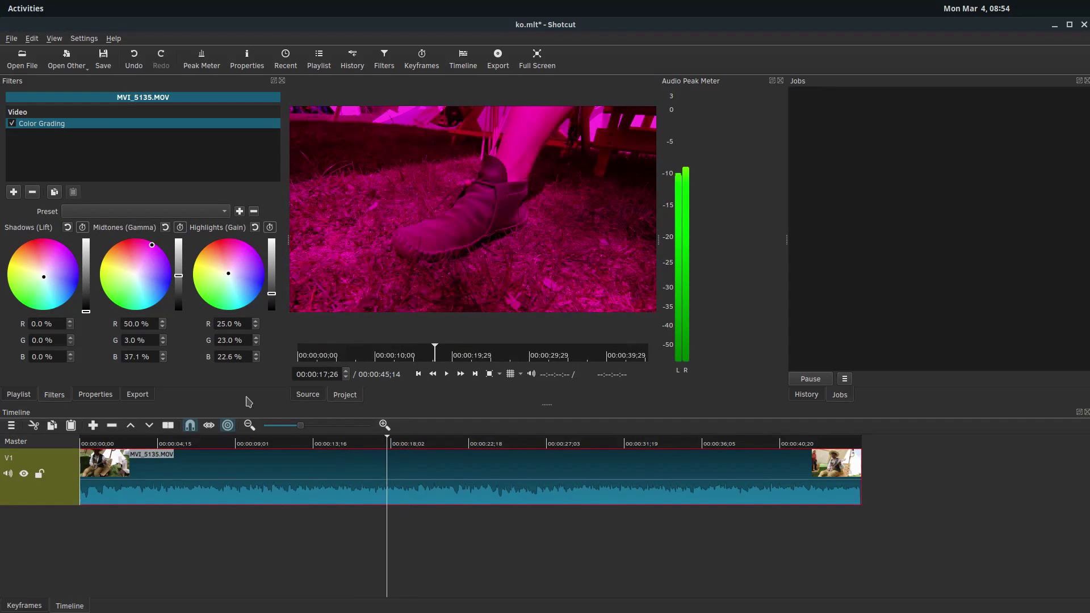
{"action": "left_click", "coordinate": [168, 427]}
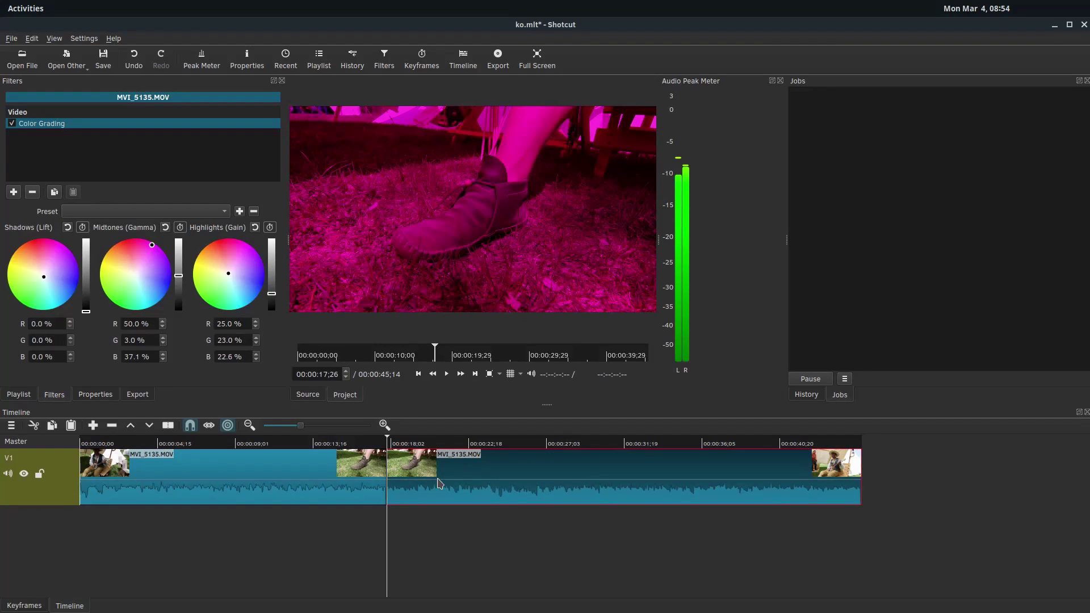
{"action": "left_click_drag", "start_coordinate": [424, 469], "coordinate": [458, 469]}
Select the clip pieces, try and undo a red highlights tint, returning it to neutral.
{"action": "left_click", "coordinate": [271, 472]}
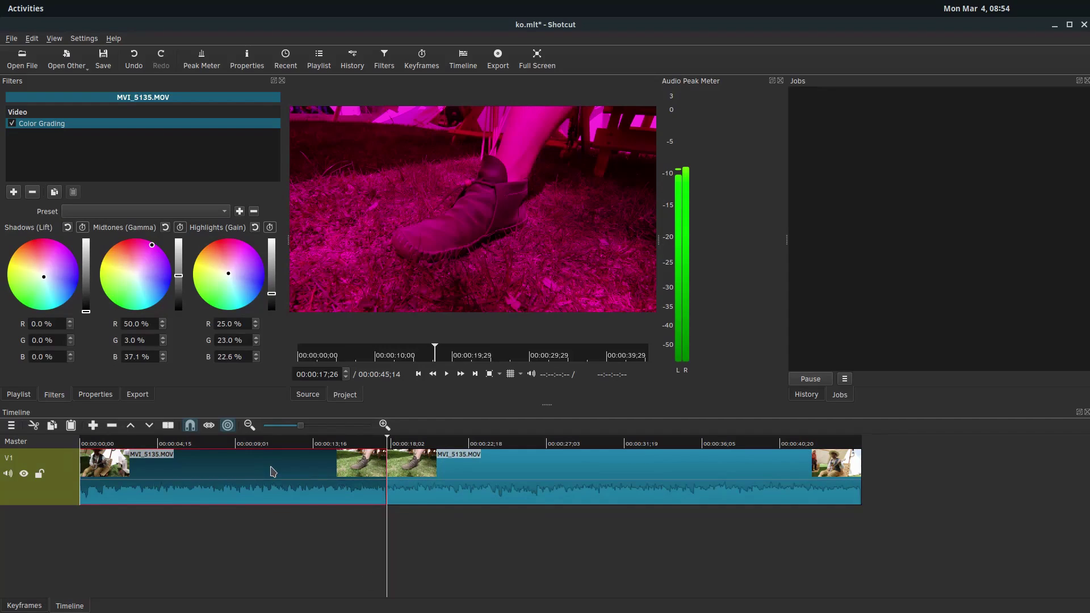
{"action": "left_click", "coordinate": [427, 479]}
{"action": "left_click_drag", "start_coordinate": [225, 276], "coordinate": [197, 267]}
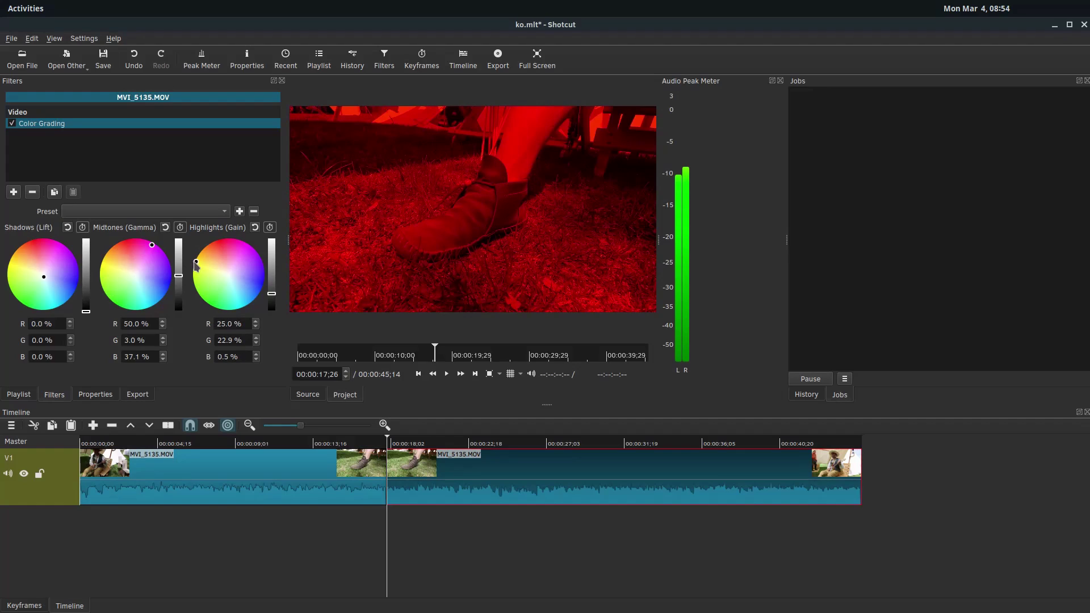
{"action": "key", "text": "ctrl+z"}
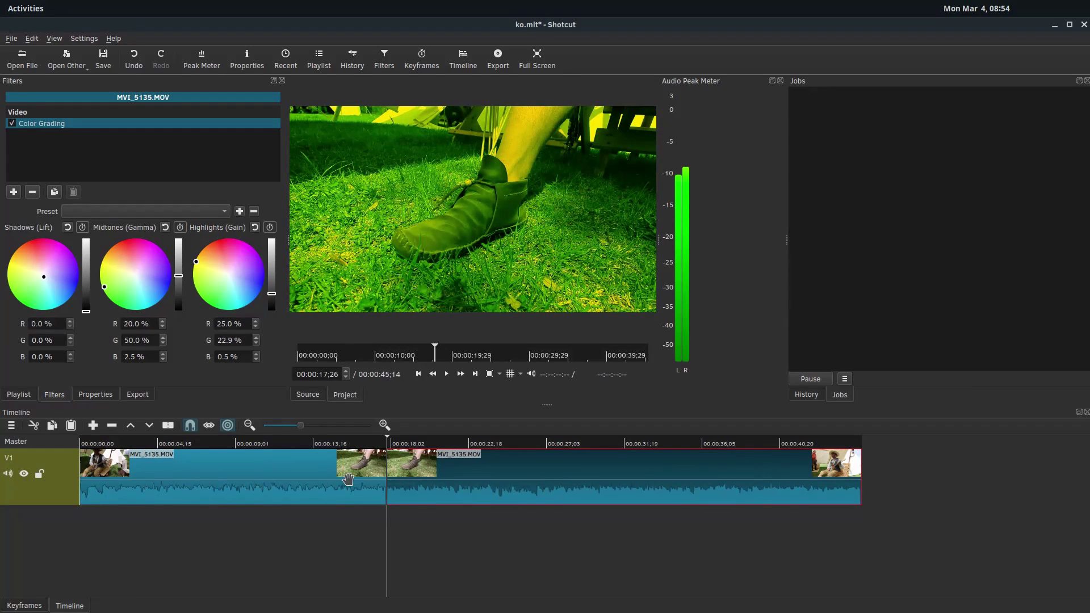
{"action": "left_click", "coordinate": [349, 485]}
Set the playhead to 00:00:20;23 and play a short preview of the graded clip.
{"action": "left_click", "coordinate": [365, 444]}
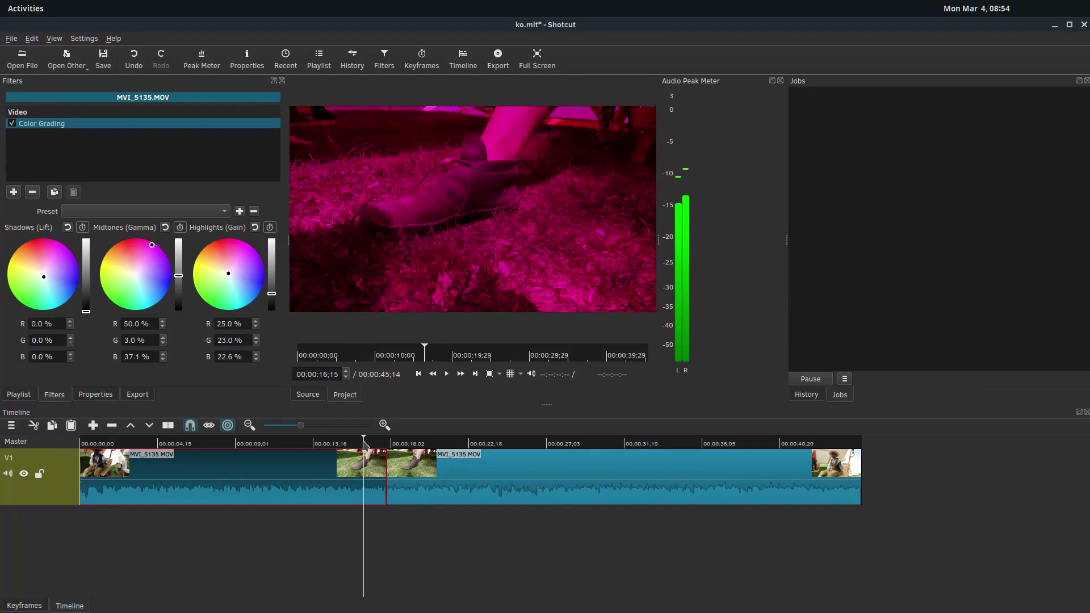
{"action": "left_click", "coordinate": [429, 444]}
{"action": "left_click", "coordinate": [355, 443]}
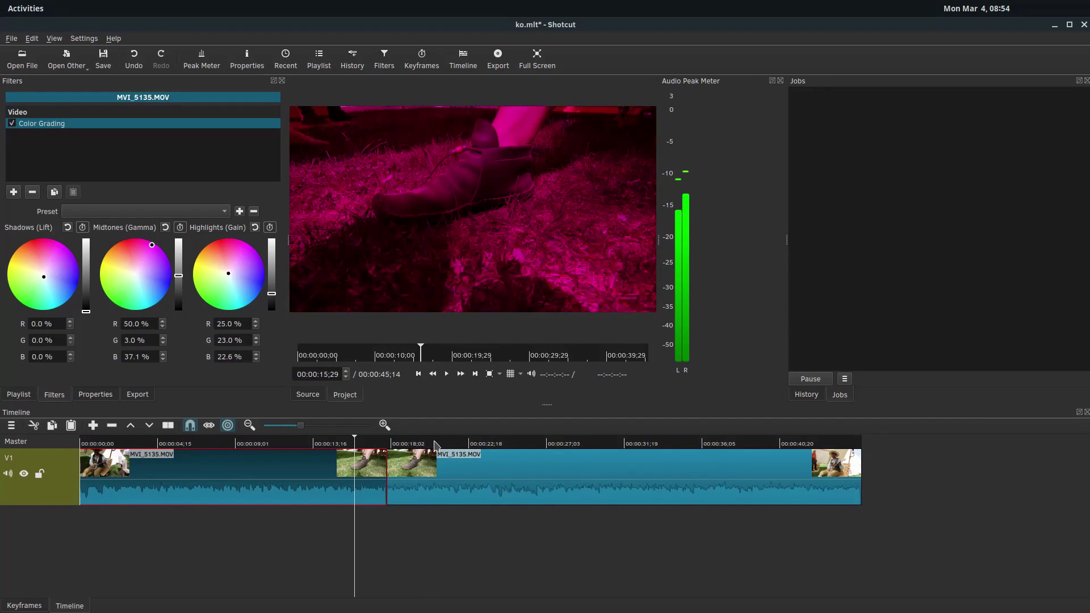
{"action": "left_click", "coordinate": [437, 445]}
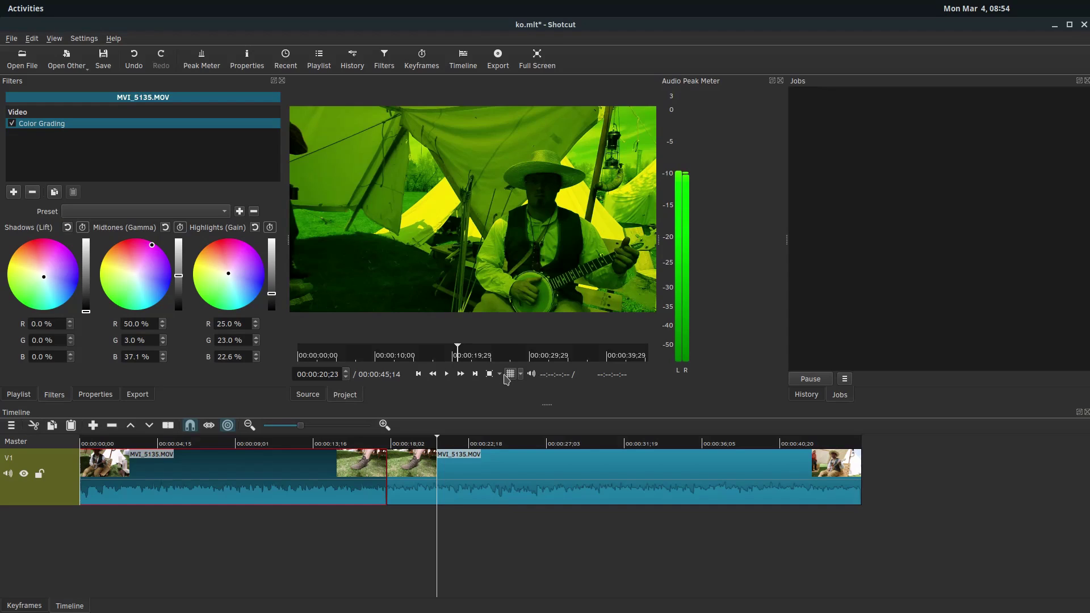
{"action": "key", "text": "space"}
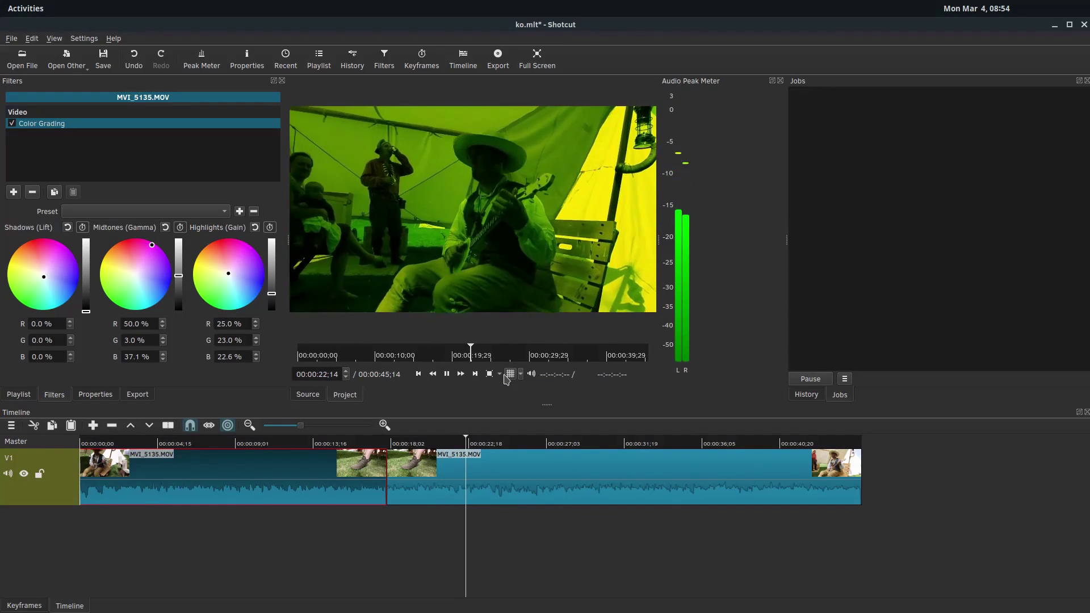
{"action": "key", "text": "space"}
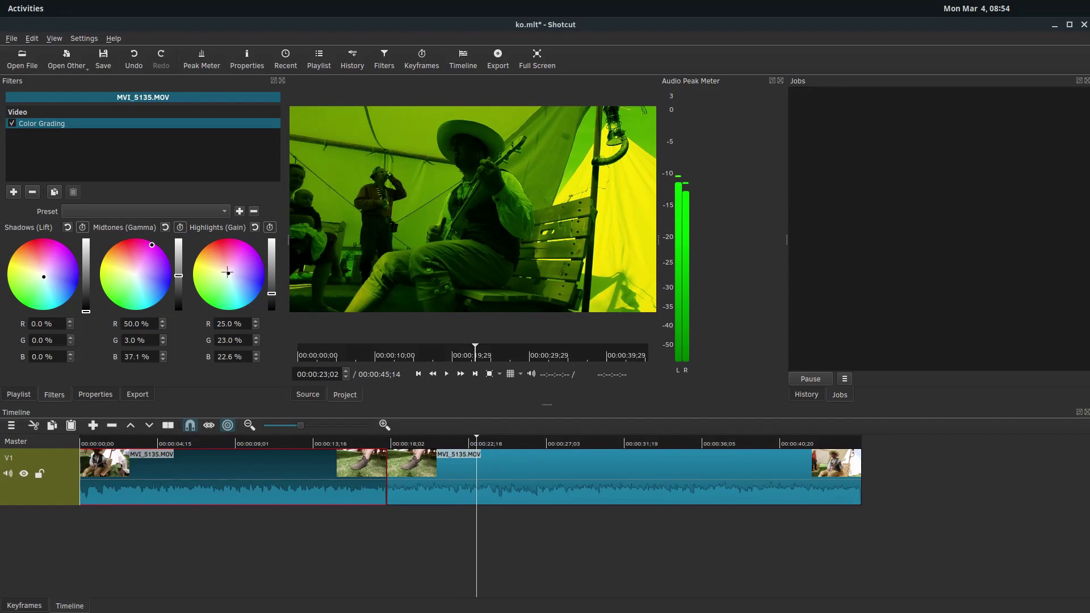
Try red, blue and cyan highlight tints, ending near R 25, G 23.7, B 23.5.
{"action": "mouse_move", "coordinate": [228, 273]}
{"action": "left_mouse_down"}
{"action": "mouse_move", "coordinate": [227, 237]}
{"action": "mouse_move", "coordinate": [202, 308]}
{"action": "mouse_move", "coordinate": [288, 236]}
{"action": "mouse_move", "coordinate": [211, 287]}
{"action": "mouse_move", "coordinate": [227, 247]}
{"action": "left_mouse_up"}
{"action": "left_click_drag", "start_coordinate": [227, 247], "coordinate": [262, 285]}
{"action": "mouse_move", "coordinate": [198, 271]}
{"action": "left_mouse_down"}
{"action": "mouse_move", "coordinate": [243, 250]}
{"action": "mouse_move", "coordinate": [231, 298]}
{"action": "left_mouse_up"}
{"action": "left_click_drag", "start_coordinate": [477, 442], "coordinate": [292, 443]}
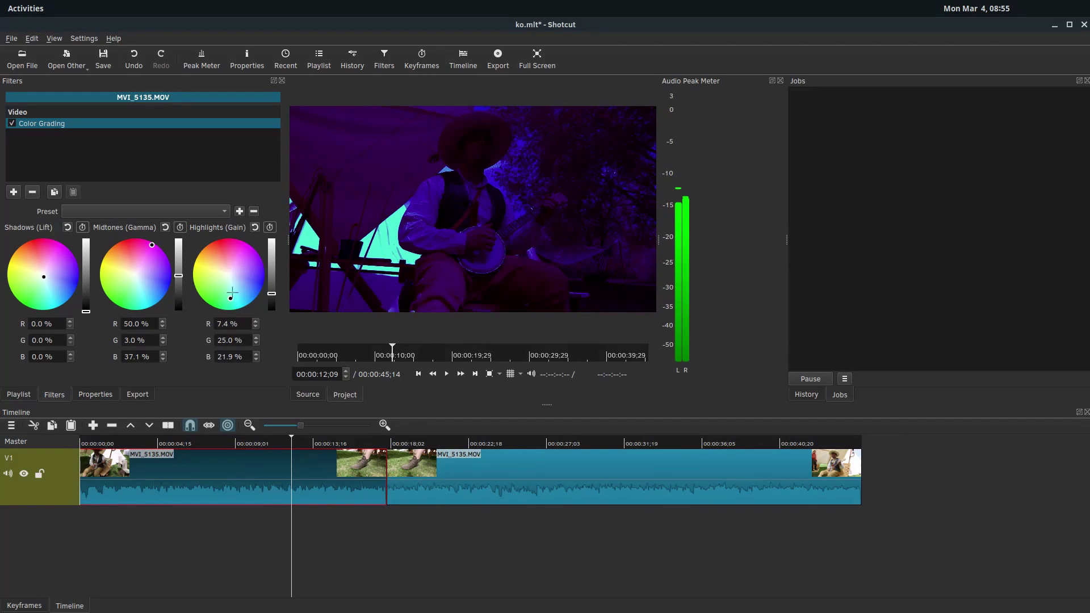
{"action": "left_click_drag", "start_coordinate": [232, 296], "coordinate": [227, 273]}
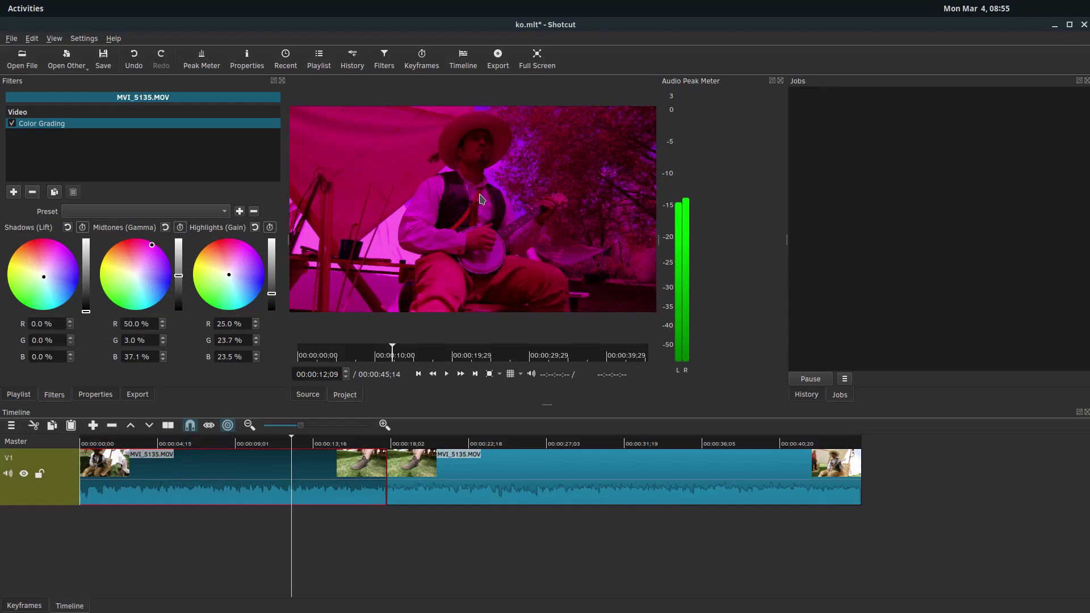
Add a Blur filter with Width 63 px and Height 12 px.
{"action": "left_click", "coordinate": [13, 192]}
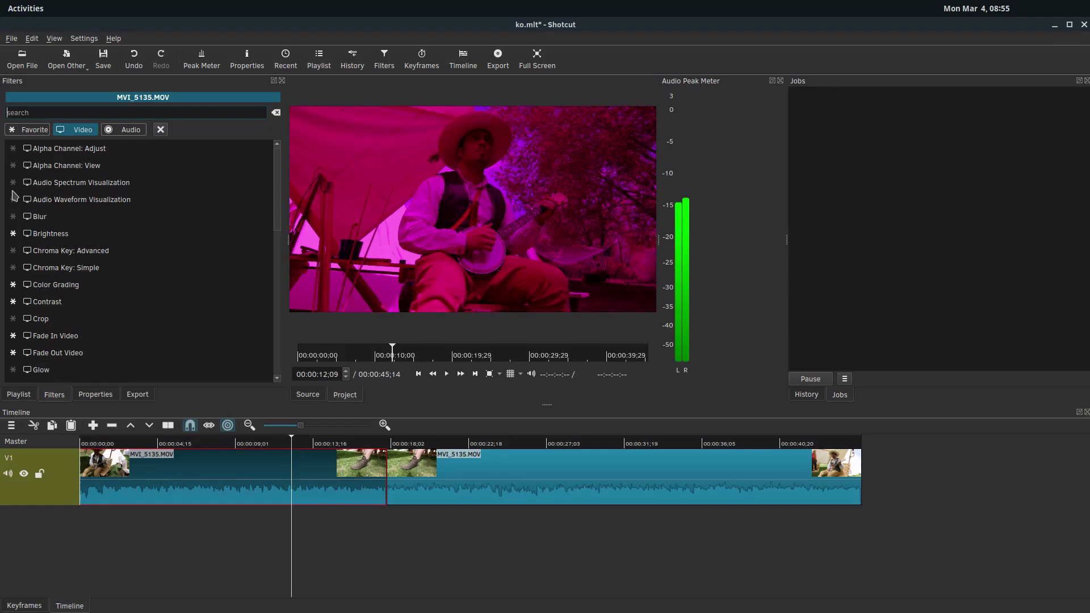
{"action": "left_click", "coordinate": [38, 217]}
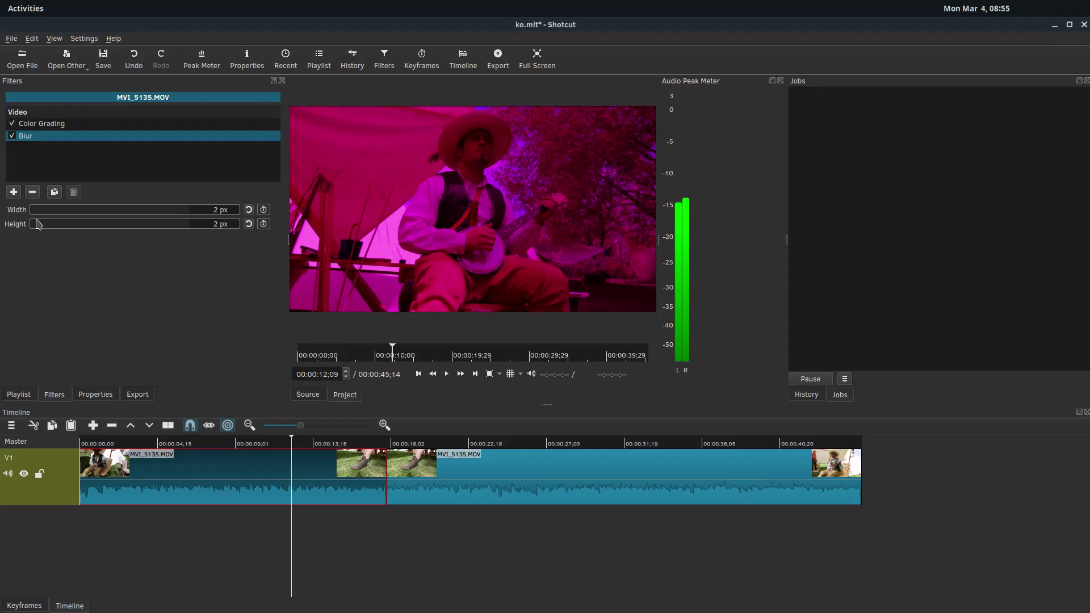
{"action": "left_click", "coordinate": [174, 210]}
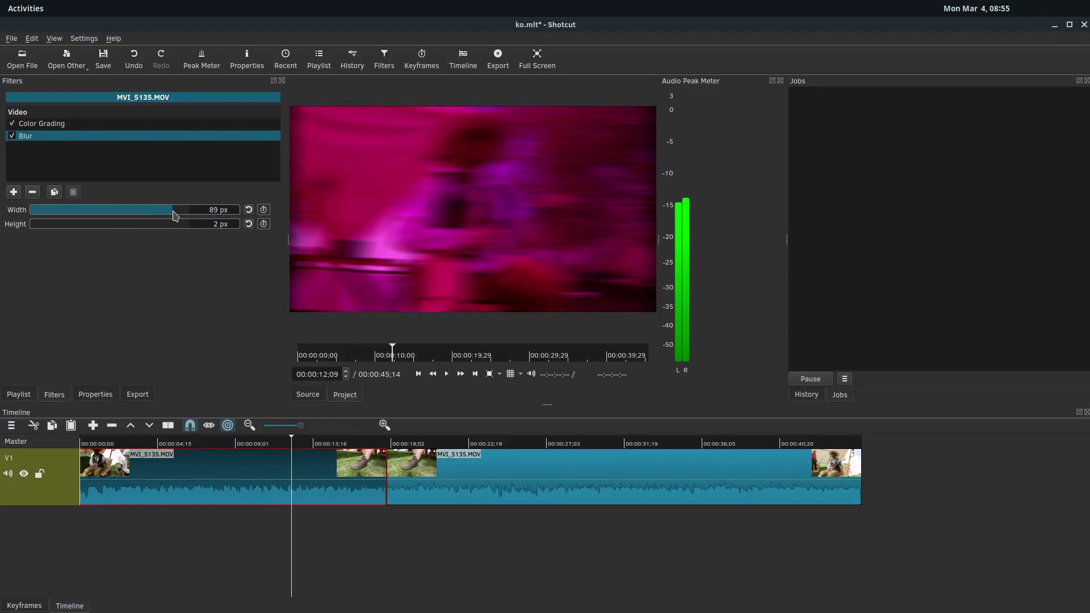
{"action": "left_click_drag", "start_coordinate": [174, 215], "coordinate": [169, 216]}
{"action": "left_click", "coordinate": [189, 225]}
{"action": "left_click_drag", "start_coordinate": [187, 228], "coordinate": [49, 229]}
{"action": "left_click_drag", "start_coordinate": [163, 211], "coordinate": [130, 213]}
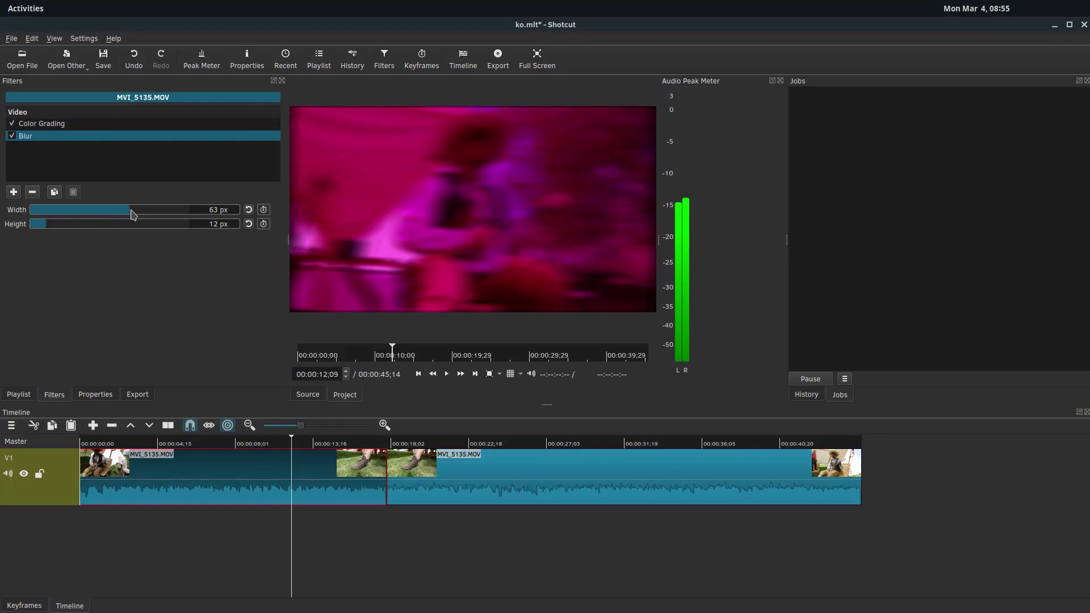
{"action": "left_click", "coordinate": [248, 445]}
Preview the blur, remove the Blur filter, and undo the split to rejoin the clip.
{"action": "key", "text": "space"}
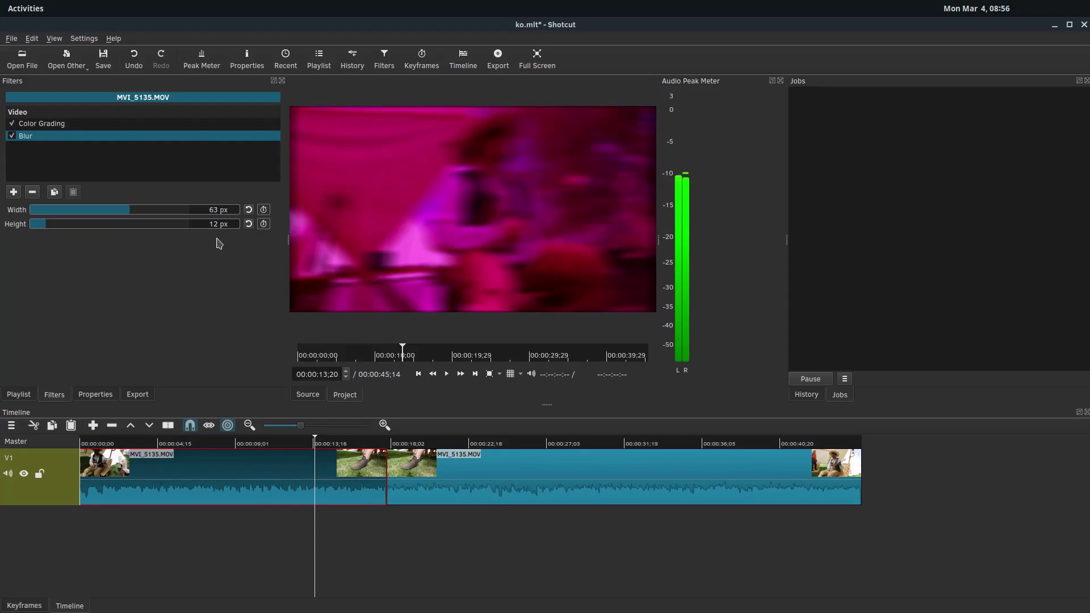
{"action": "left_click", "coordinate": [33, 193]}
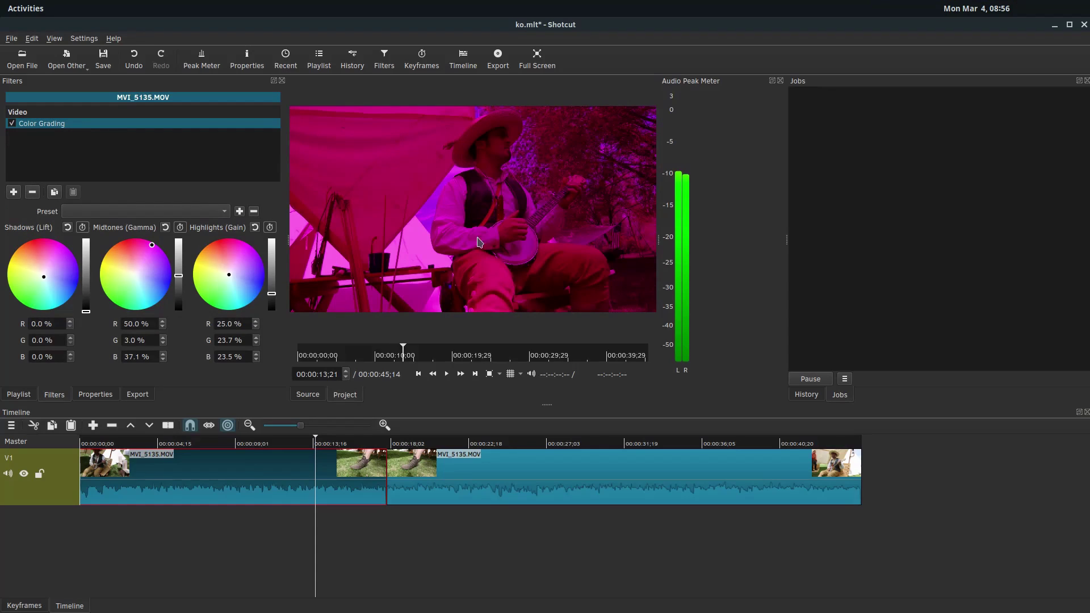
{"action": "key", "text": "ctrl+z"}
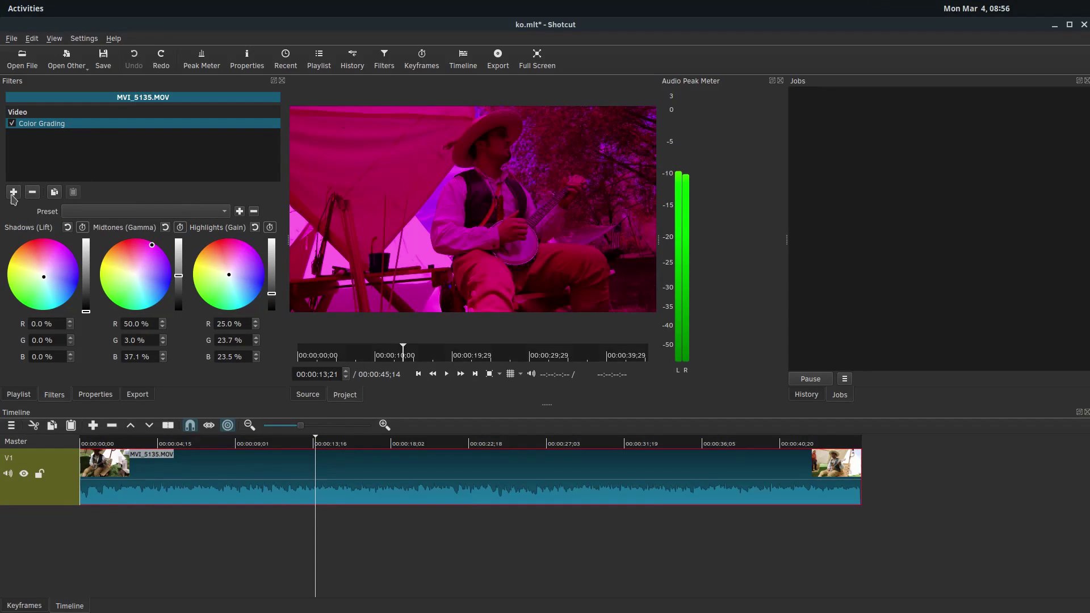
{"action": "left_click", "coordinate": [13, 191]}
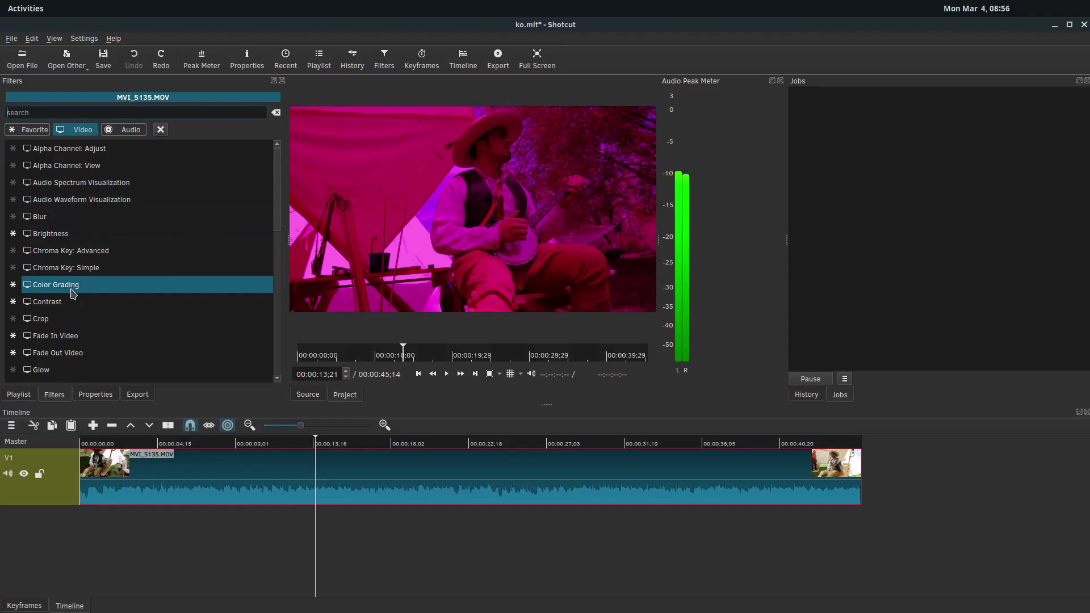
Add a Glow filter, set its Blur to 62%, then disable it.
{"action": "scroll", "coordinate": [71, 328], "scroll_direction": "down", "scroll_amount": 2}
{"action": "scroll", "coordinate": [72, 328], "scroll_direction": "up", "scroll_amount": 1}
{"action": "scroll", "coordinate": [71, 329], "scroll_direction": "down", "scroll_amount": 2}
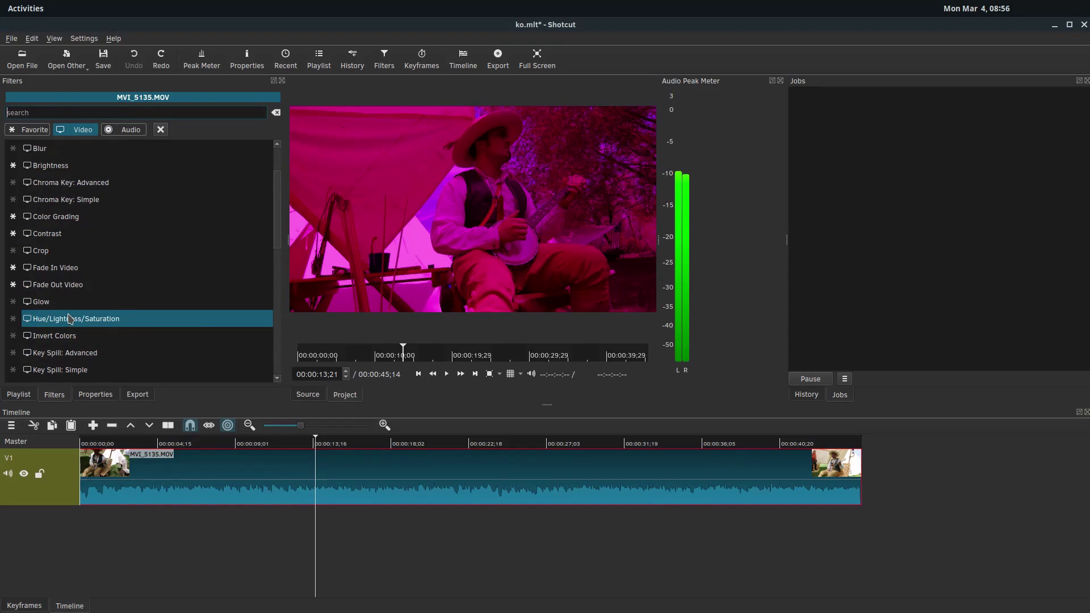
{"action": "left_click", "coordinate": [48, 303]}
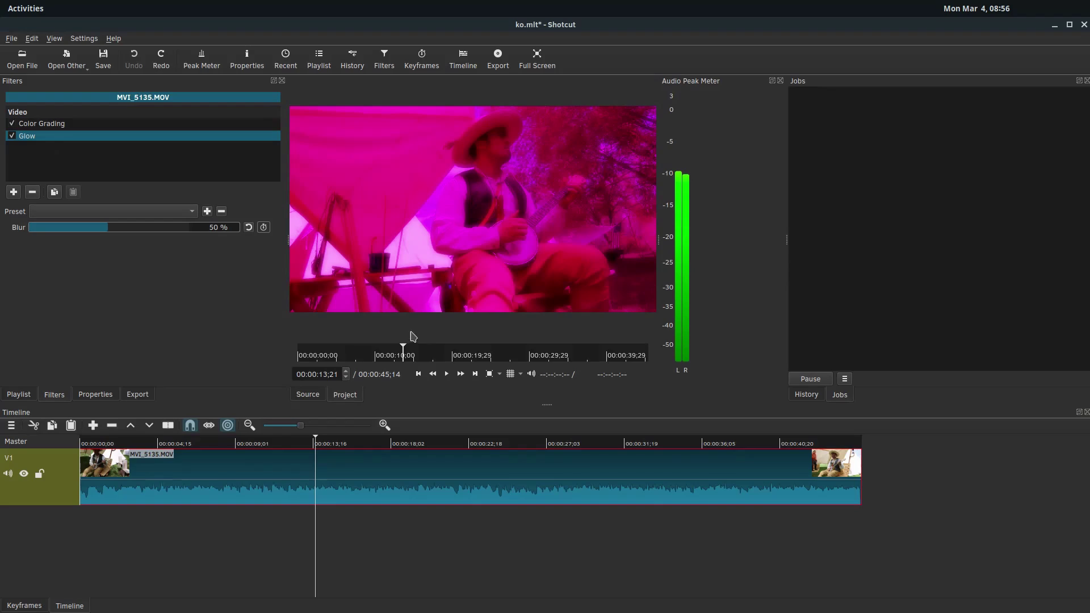
{"action": "left_click_drag", "start_coordinate": [109, 232], "coordinate": [130, 233]}
{"action": "left_click", "coordinate": [12, 136]}
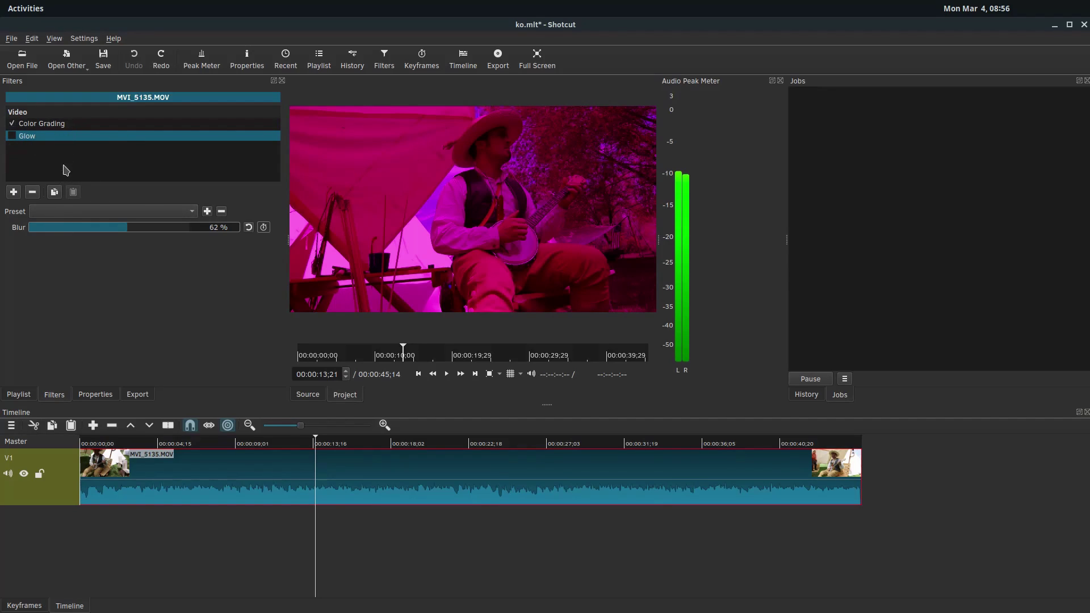
Switch off Color Grading and flip between the Color Grading and Glow settings.
{"action": "left_click", "coordinate": [51, 126]}
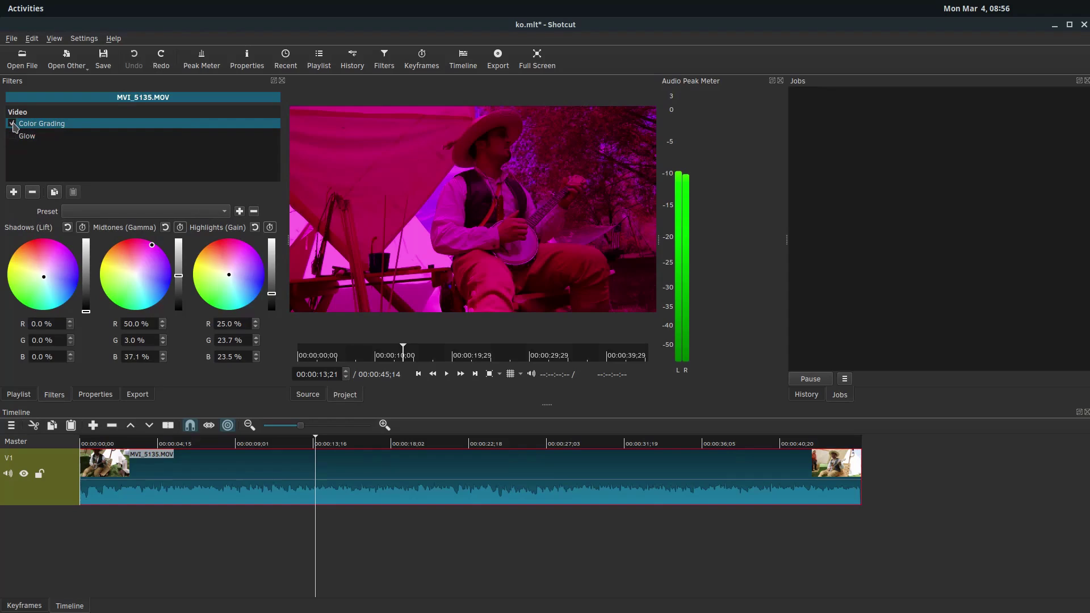
{"action": "left_click", "coordinate": [13, 124]}
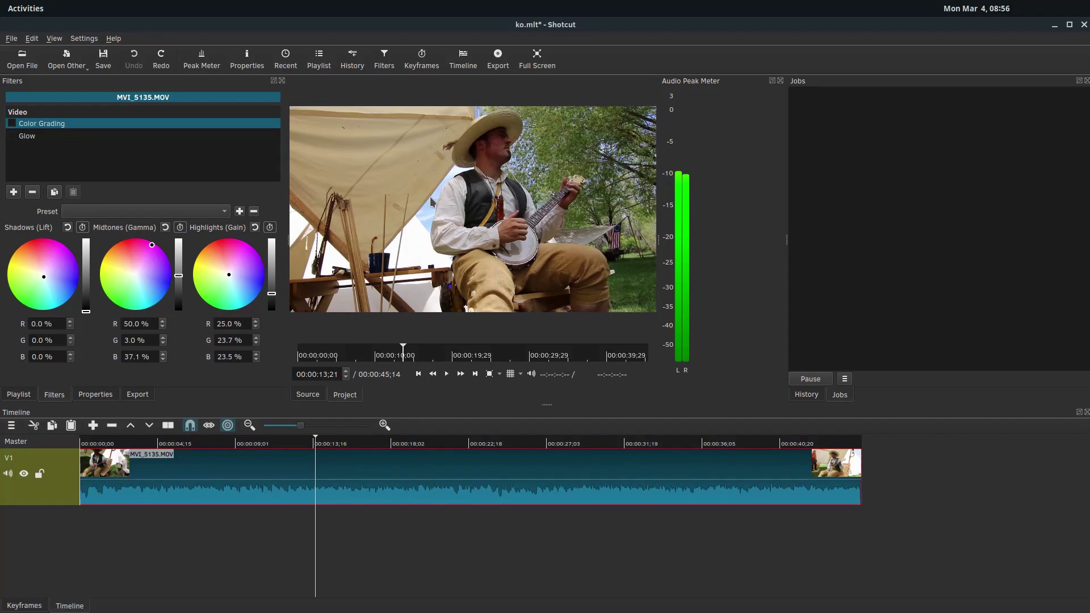
{"action": "left_click", "coordinate": [34, 137]}
{"action": "left_click", "coordinate": [32, 129]}
{"action": "left_click", "coordinate": [33, 136]}
{"action": "left_click", "coordinate": [33, 125]}
{"action": "left_click", "coordinate": [29, 137]}
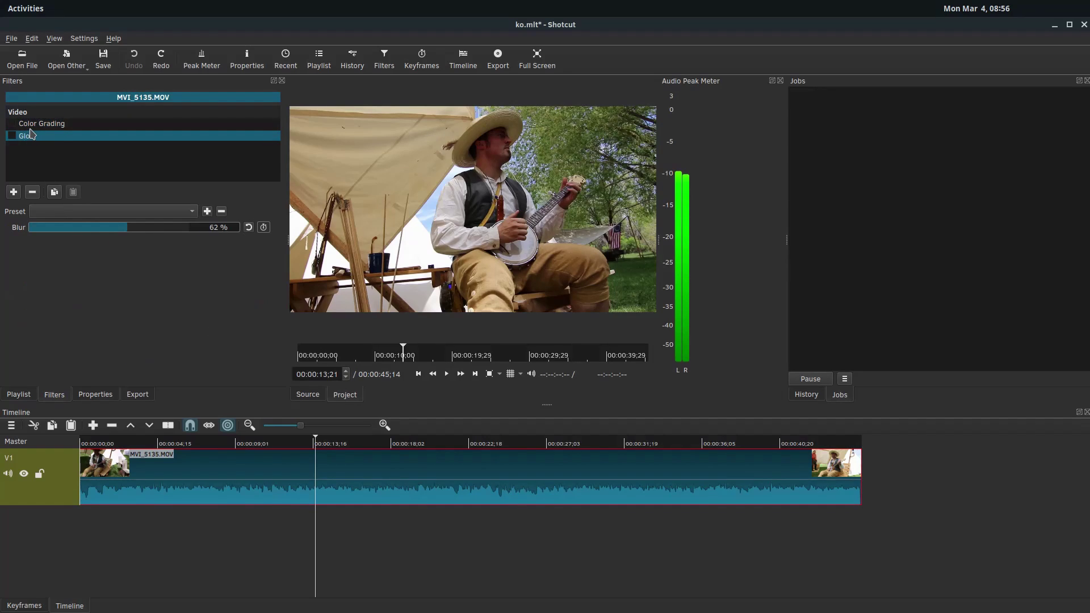
Toggle Color Grading and Glow on and off to compare, leaving both enabled.
{"action": "left_click", "coordinate": [32, 123]}
{"action": "left_click", "coordinate": [12, 123]}
{"action": "left_click", "coordinate": [12, 136]}
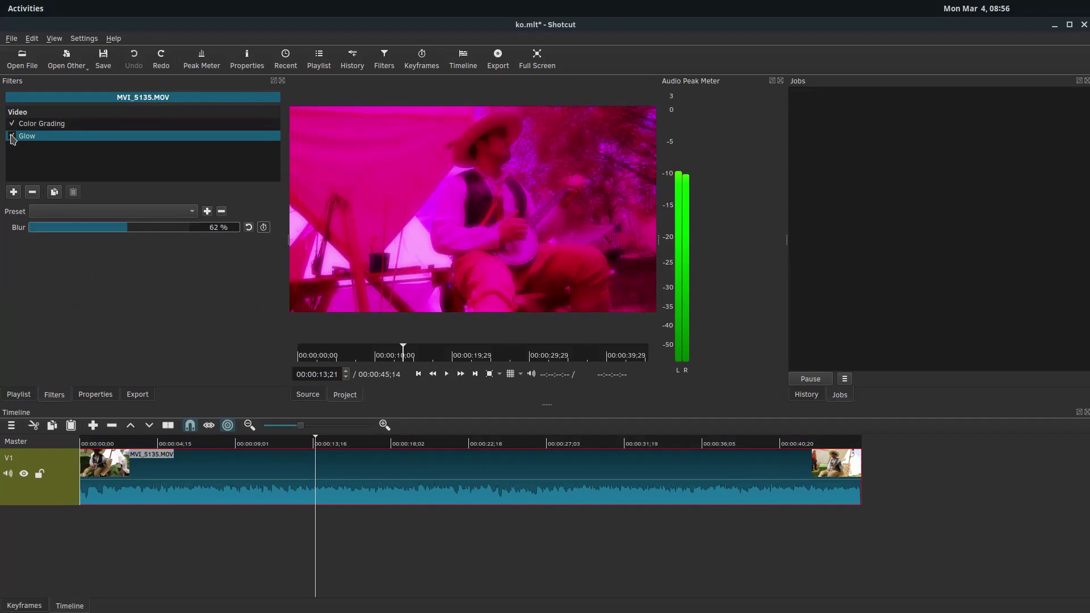
{"action": "left_click", "coordinate": [12, 136]}
{"action": "left_click", "coordinate": [12, 123]}
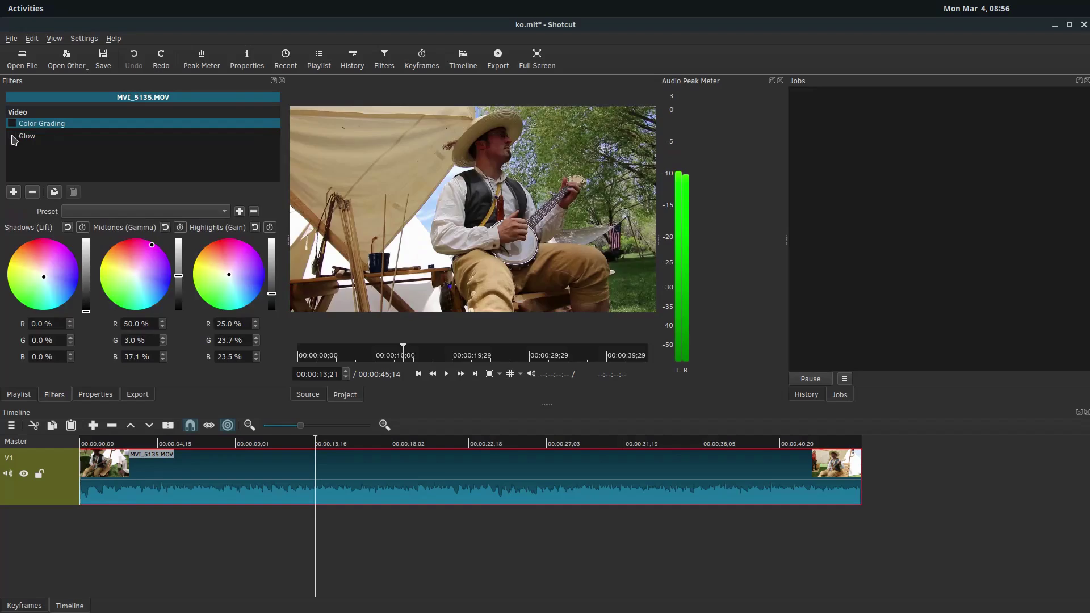
{"action": "left_click", "coordinate": [12, 136]}
{"action": "left_click", "coordinate": [12, 123]}
{"action": "left_click", "coordinate": [12, 123]}
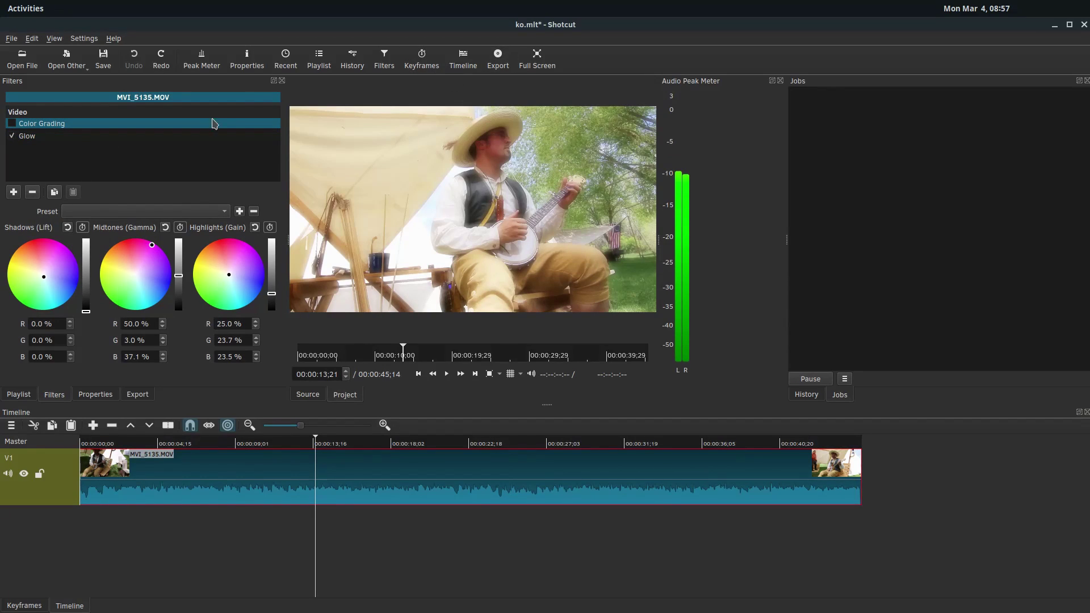
{"action": "left_click", "coordinate": [12, 123]}
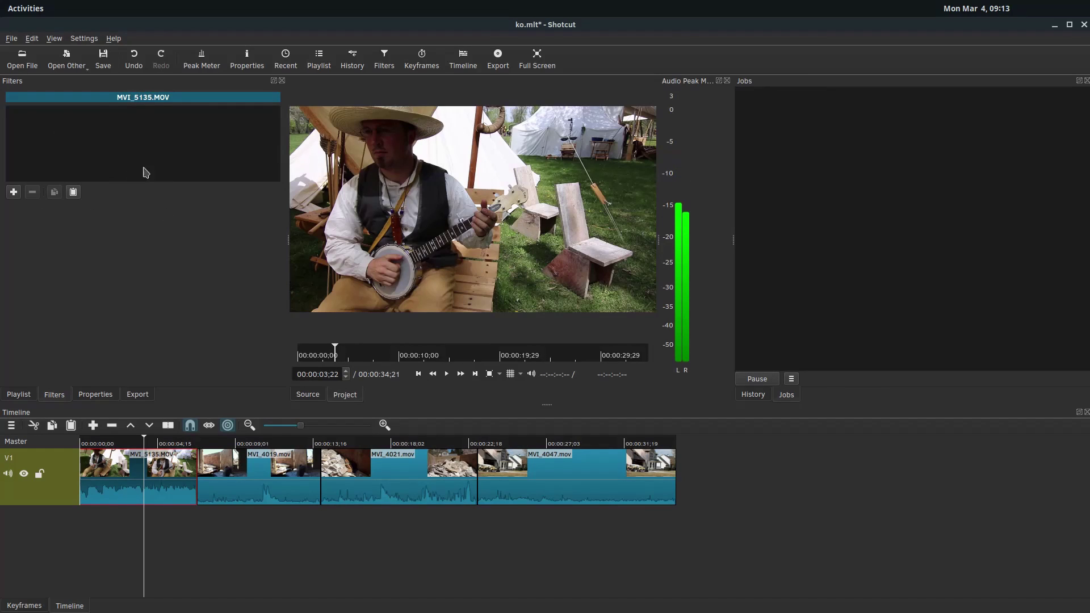
Scrub through MVI_4019, MVI_4021, the house shot and the banjo shot to review the clips.
{"action": "left_click", "coordinate": [249, 446]}
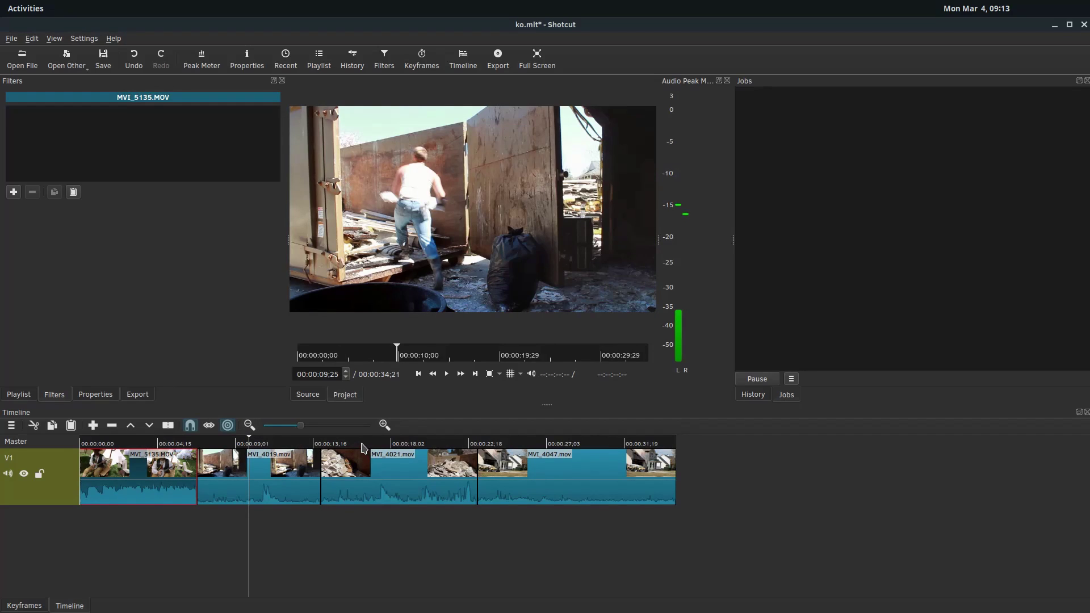
{"action": "left_click", "coordinate": [362, 446]}
{"action": "left_click", "coordinate": [523, 446]}
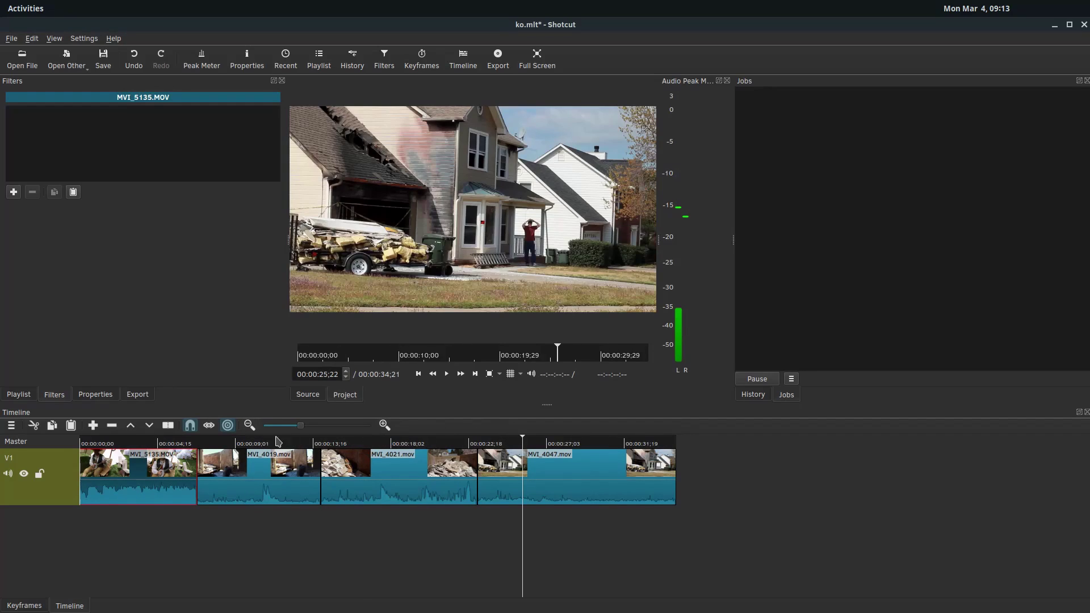
{"action": "left_click", "coordinate": [183, 445]}
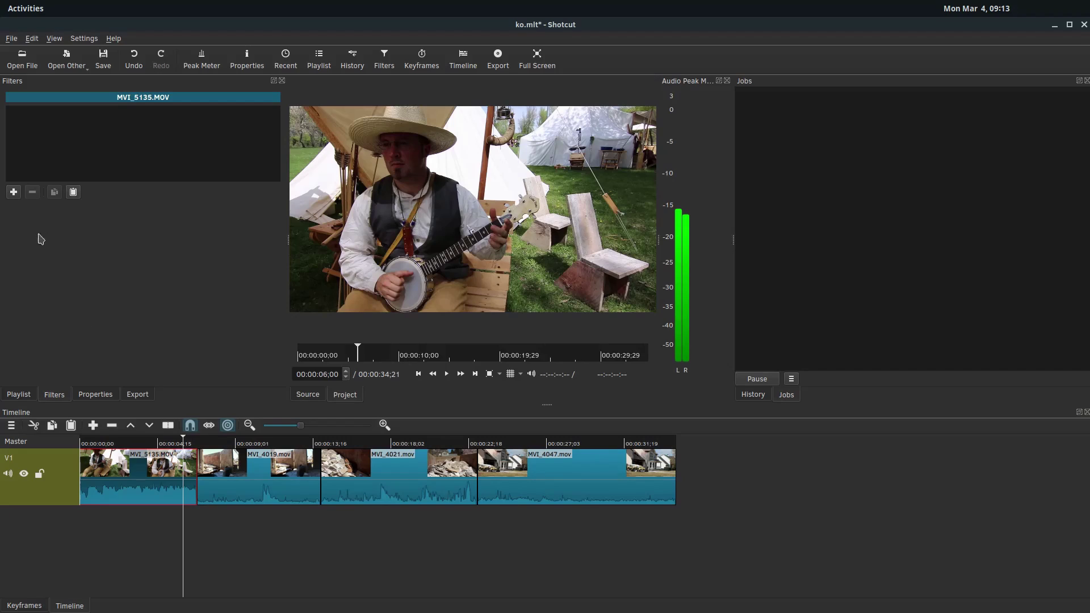
{"action": "left_click", "coordinate": [224, 444]}
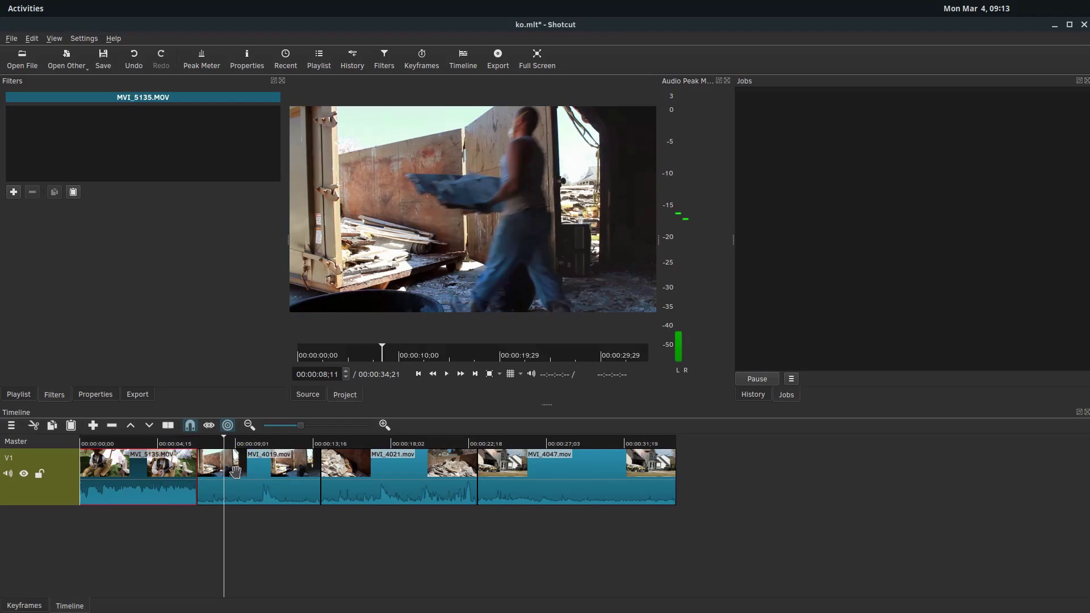
Select the first clip MVI_5135.MOV and bring up the video filters to add.
{"action": "left_click", "coordinate": [228, 458]}
{"action": "left_click", "coordinate": [172, 461]}
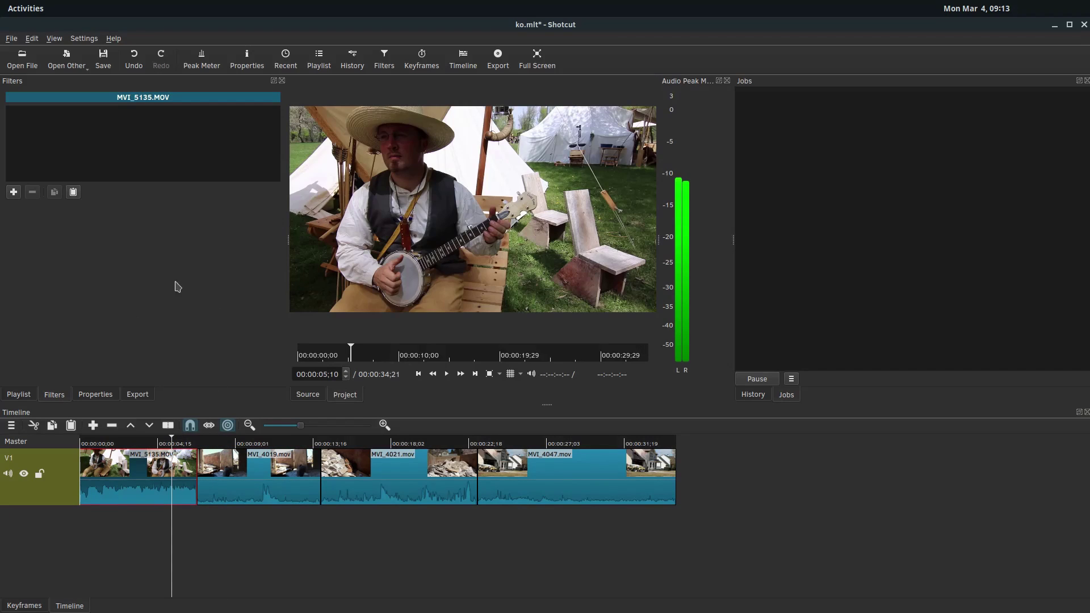
{"action": "left_click", "coordinate": [14, 192]}
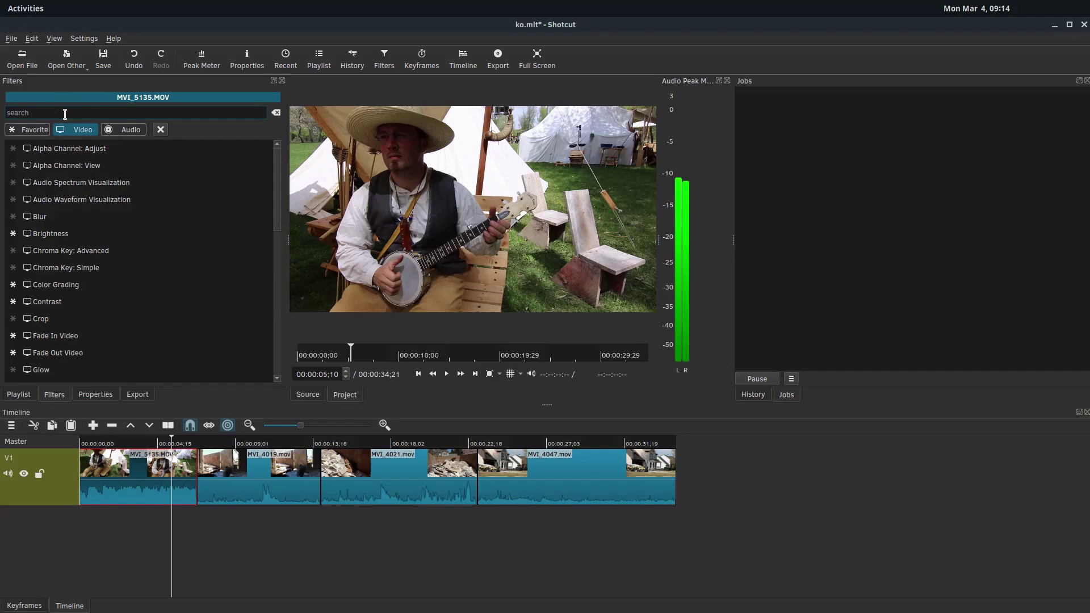
Add Old Film: Dust via a 'fil' search, with Size 3% and Amount 56.
{"action": "type", "text": "film"}
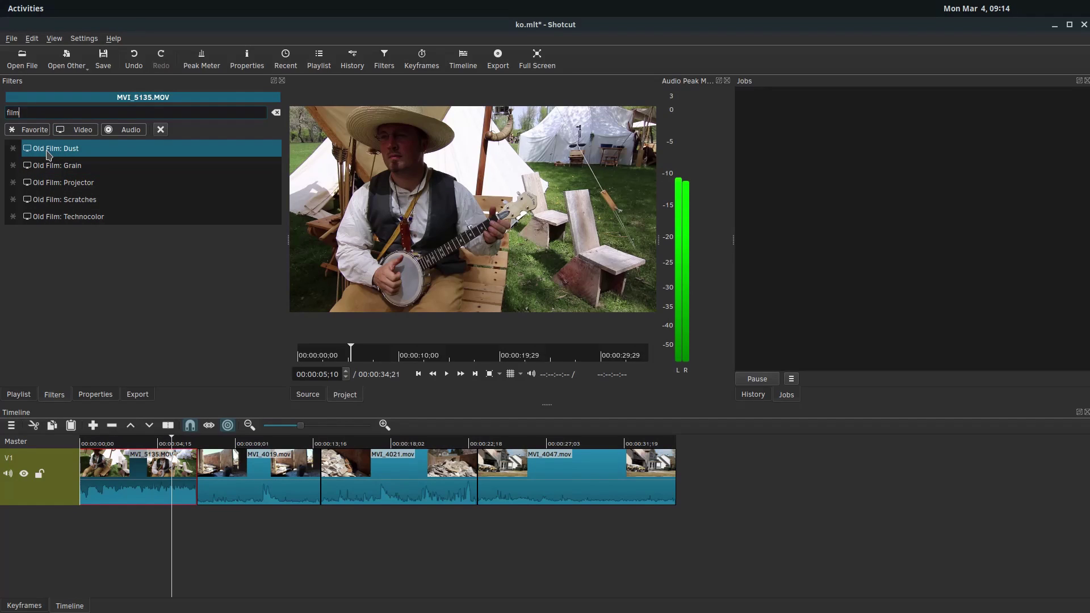
{"action": "left_click", "coordinate": [48, 151]}
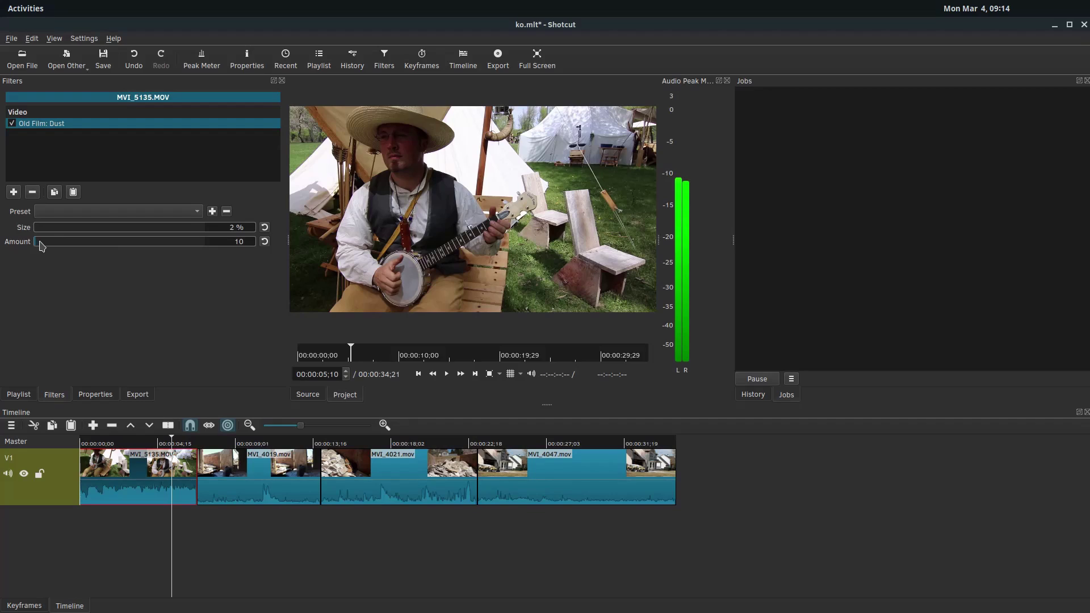
{"action": "scroll", "coordinate": [45, 243], "scroll_direction": "up", "scroll_amount": 7}
{"action": "scroll", "coordinate": [49, 229], "scroll_direction": "up", "scroll_amount": 7}
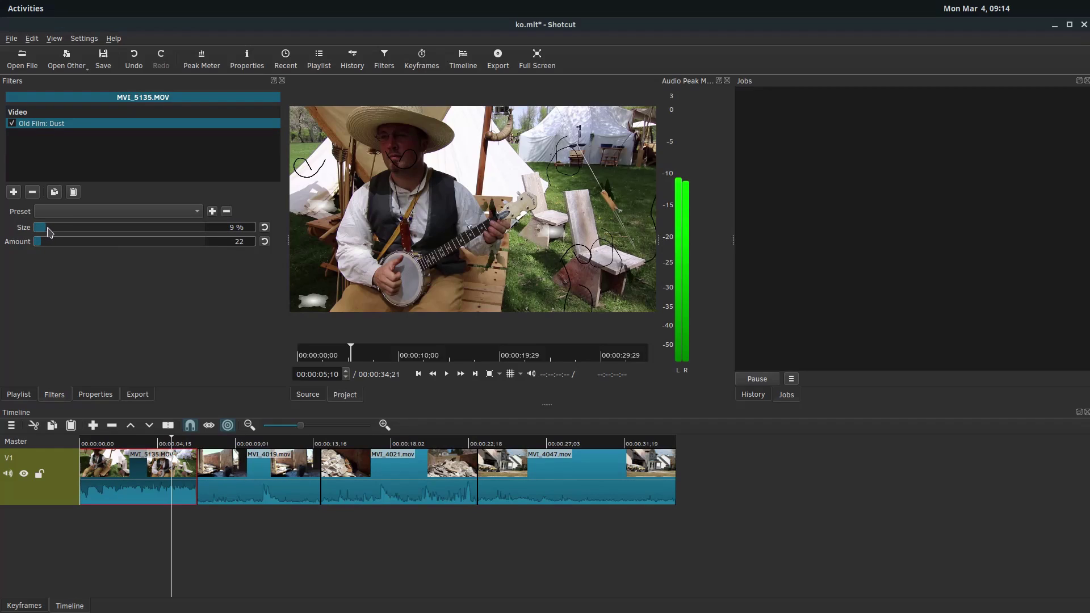
{"action": "scroll", "coordinate": [42, 233], "scroll_direction": "down", "scroll_amount": 4}
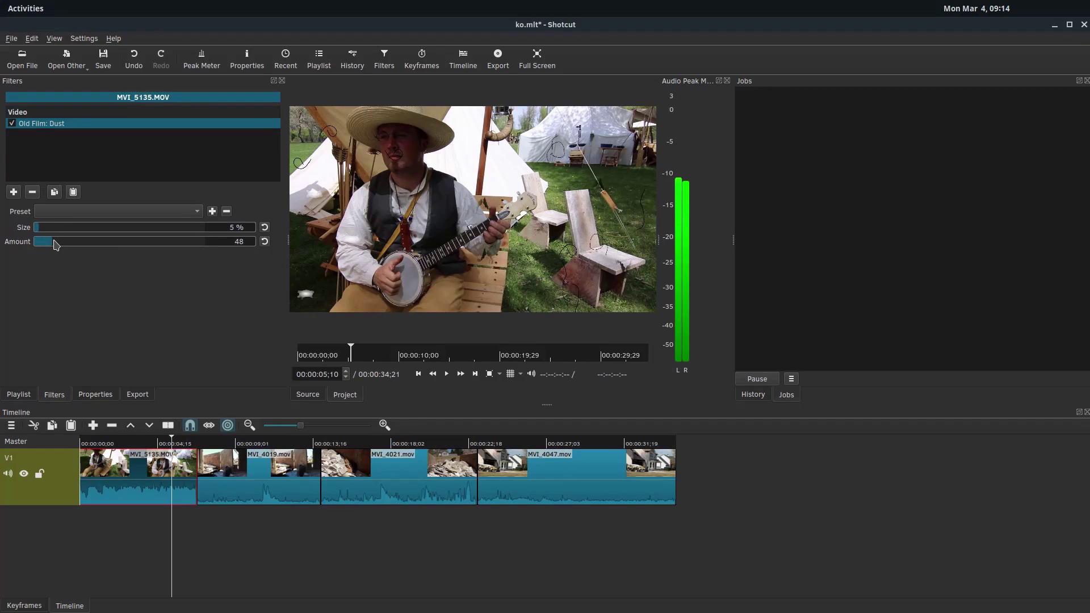
{"action": "mouse_move", "coordinate": [56, 243]}
{"action": "left_mouse_down"}
{"action": "mouse_move", "coordinate": [88, 247]}
{"action": "mouse_move", "coordinate": [52, 244]}
{"action": "left_mouse_up"}
{"action": "scroll", "coordinate": [52, 233], "scroll_direction": "up", "scroll_amount": 5}
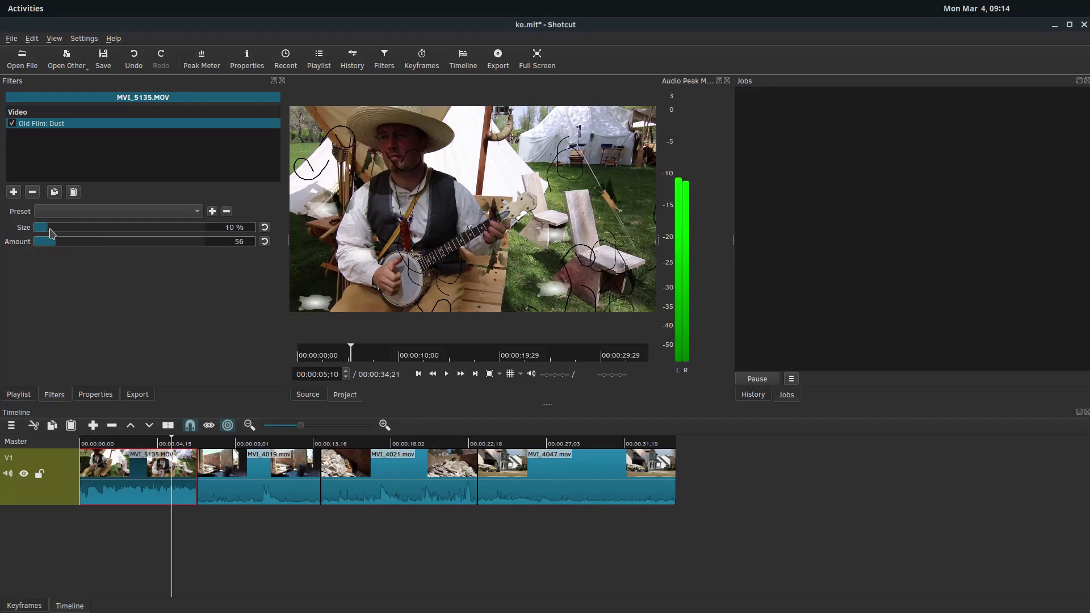
{"action": "scroll", "coordinate": [42, 233], "scroll_direction": "down", "scroll_amount": 7}
{"action": "left_click", "coordinate": [557, 180]}
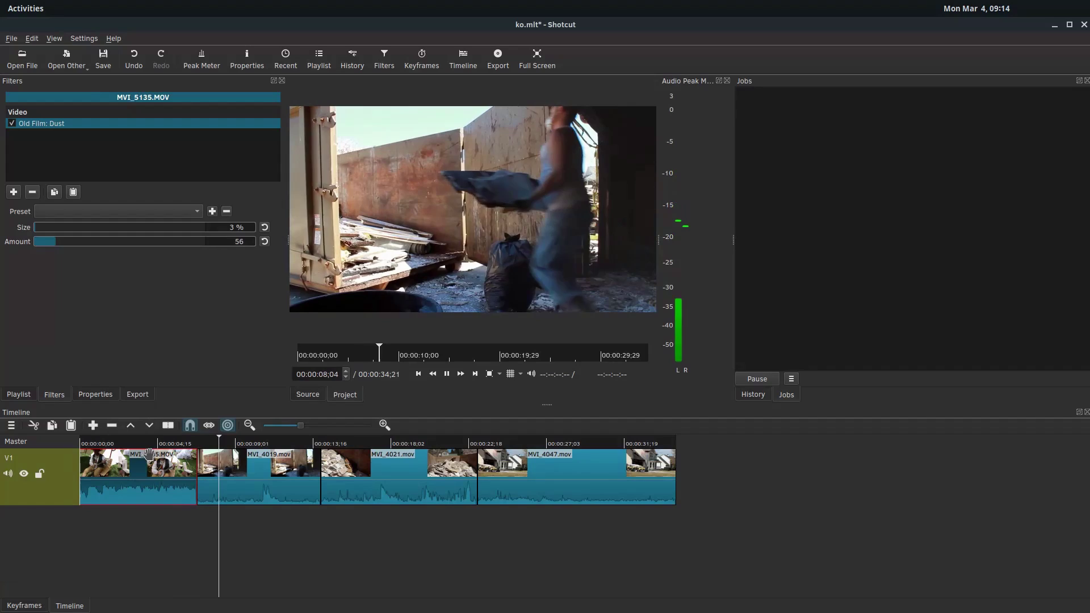
{"action": "left_click", "coordinate": [125, 444]}
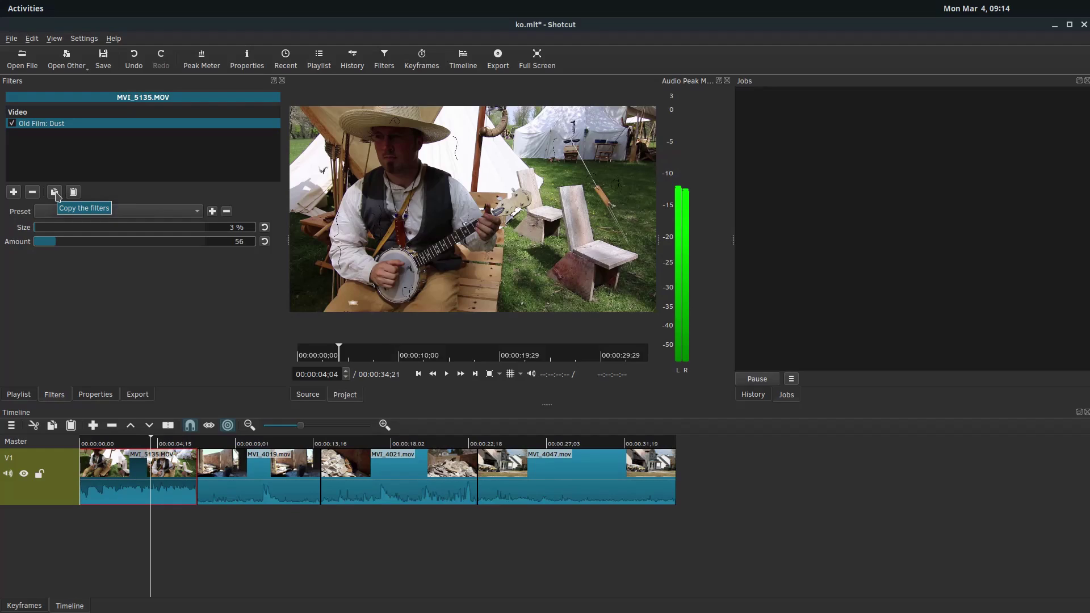
Copy MVI_5135.MOV's filters, paste them onto MVI_4019.mov and preview the dust.
{"action": "left_click", "coordinate": [55, 192]}
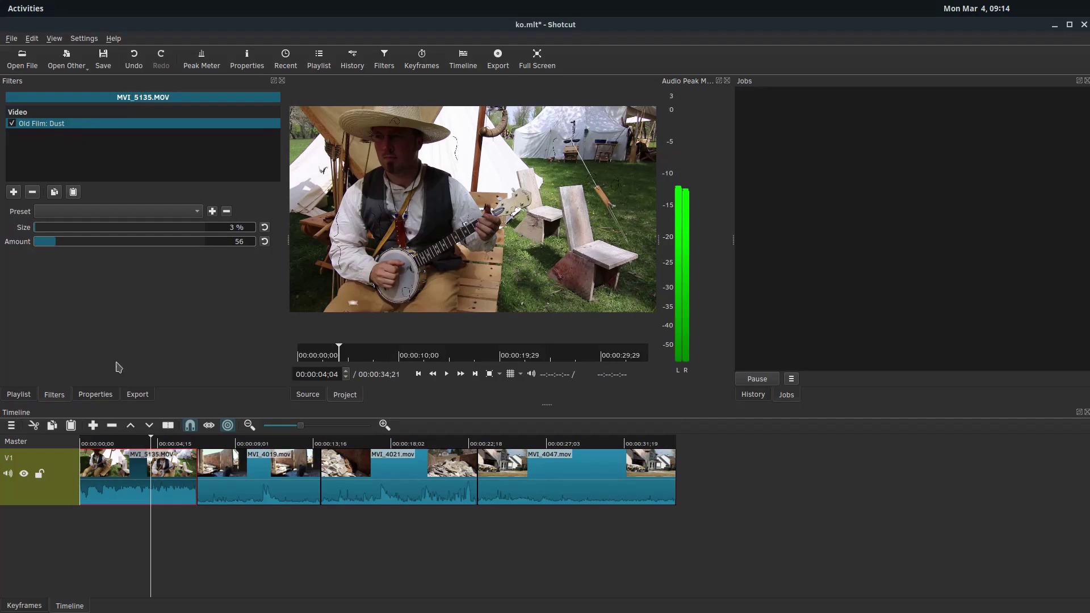
{"action": "left_click", "coordinate": [235, 444]}
{"action": "left_click", "coordinate": [257, 482]}
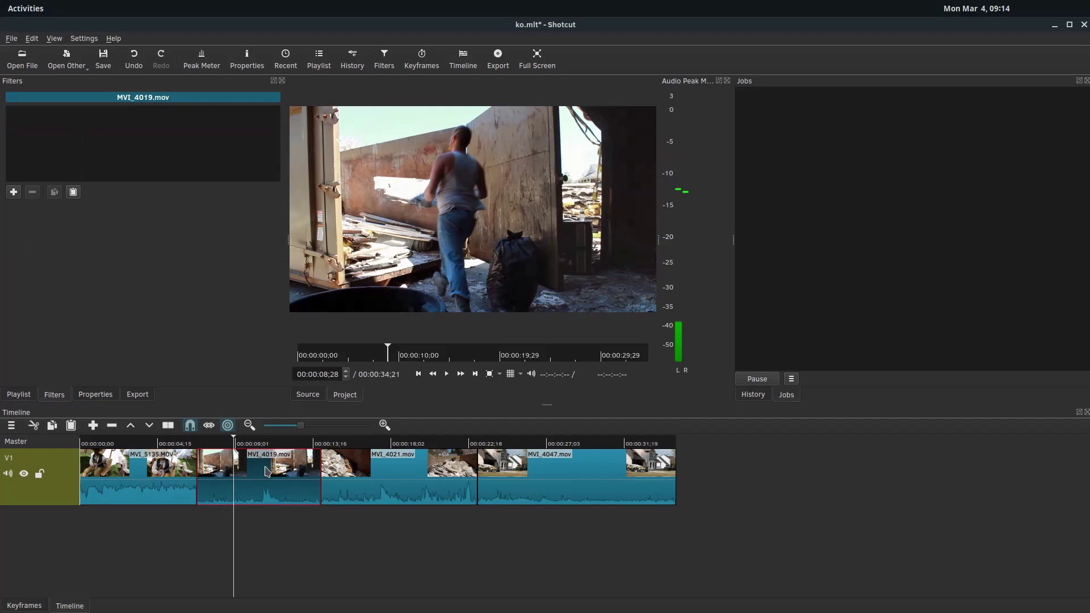
{"action": "left_click", "coordinate": [74, 192]}
{"action": "key", "text": "space"}
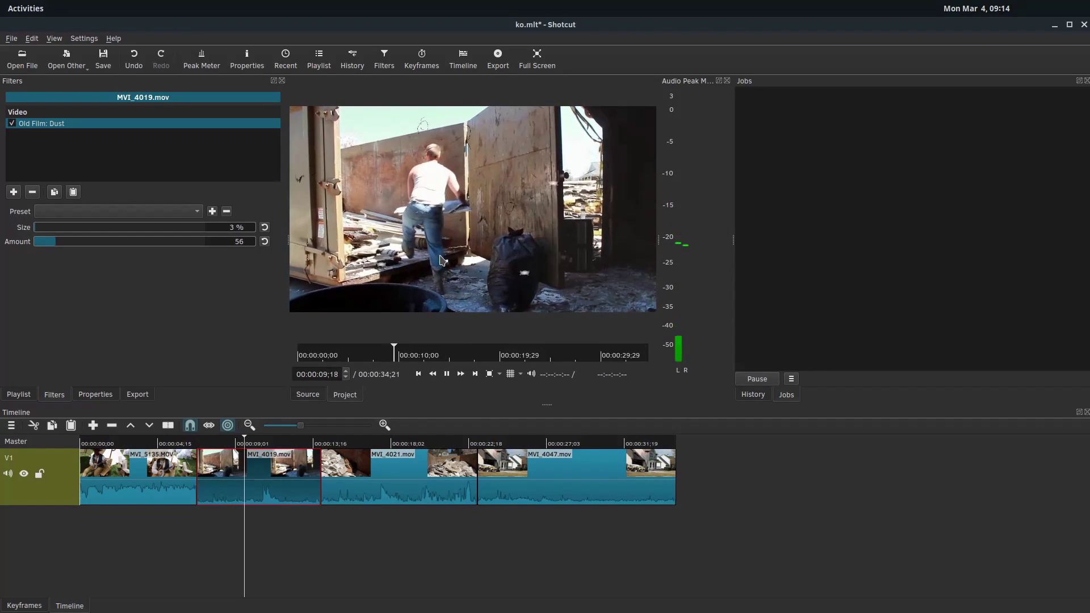
{"action": "key", "text": "space"}
Paste the copied Old Film: Dust filter onto MVI_4021.mov and MVI_4047.mov.
{"action": "left_click", "coordinate": [164, 447]}
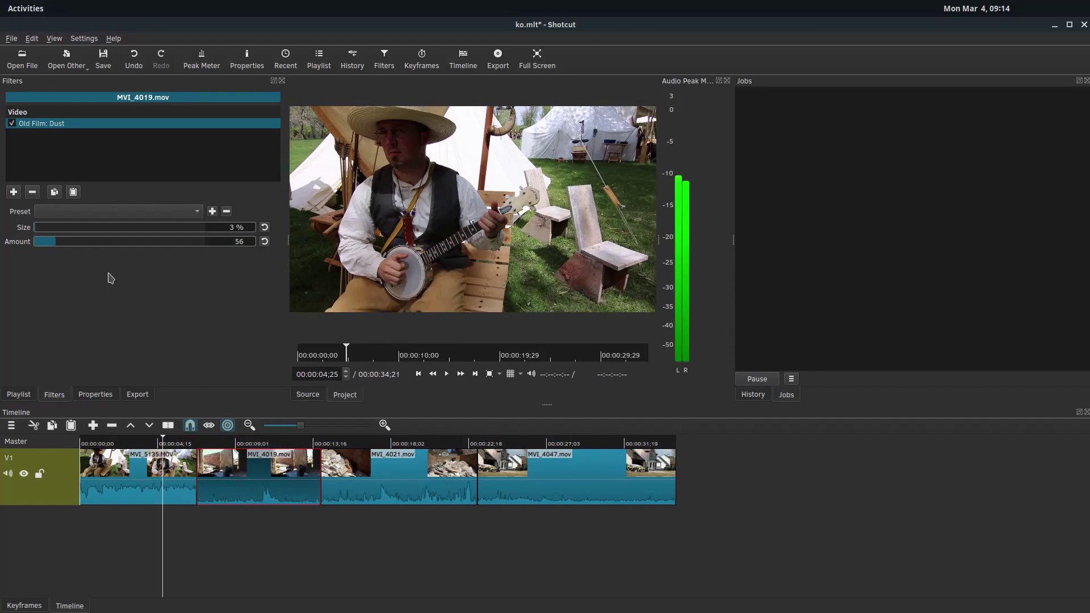
{"action": "left_click", "coordinate": [348, 450]}
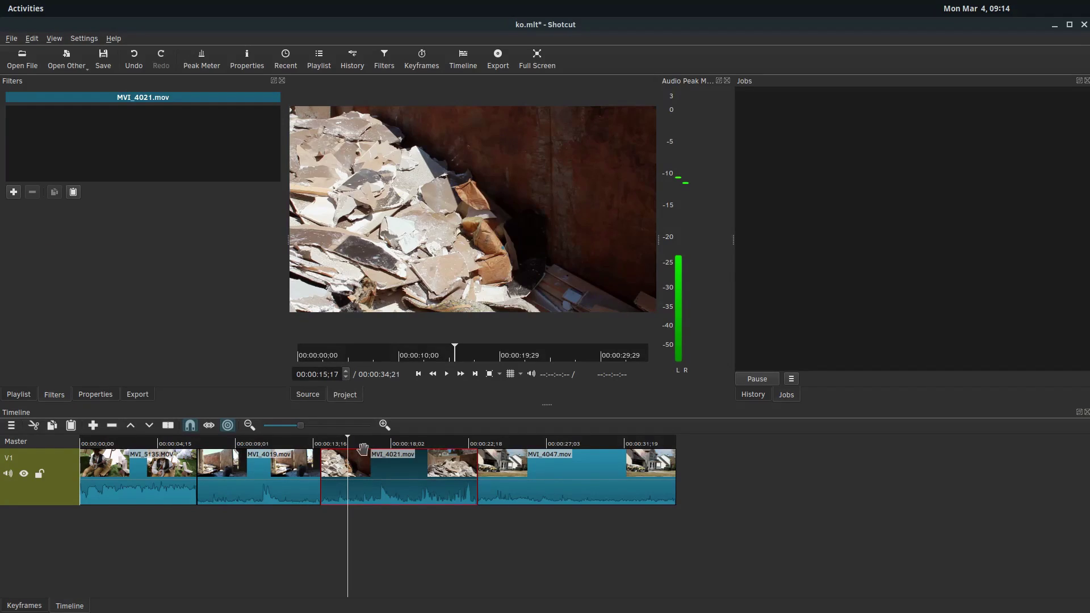
{"action": "left_click", "coordinate": [74, 193]}
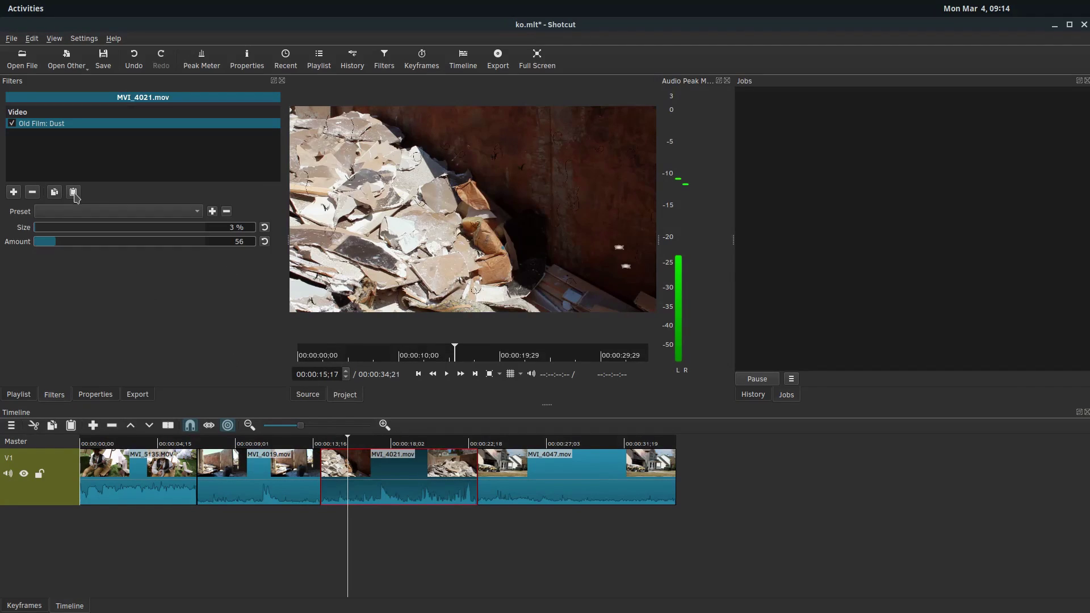
{"action": "left_click", "coordinate": [503, 457]}
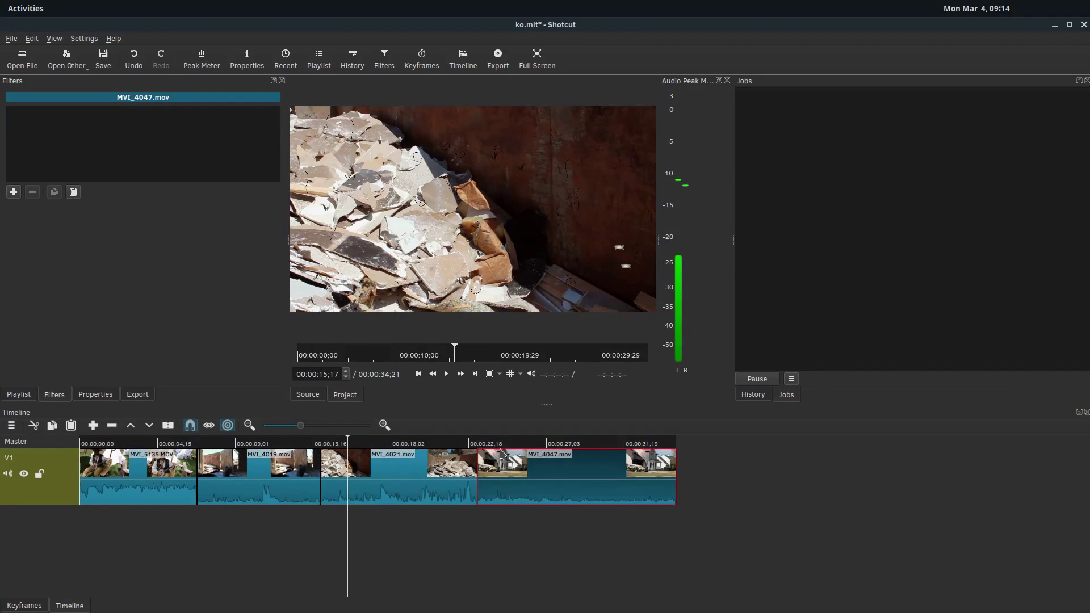
{"action": "left_click", "coordinate": [73, 192]}
Play back the timeline to preview the dust filter across the clips.
{"action": "left_click", "coordinate": [177, 443]}
{"action": "left_click", "coordinate": [377, 446]}
{"action": "key", "text": "space"}
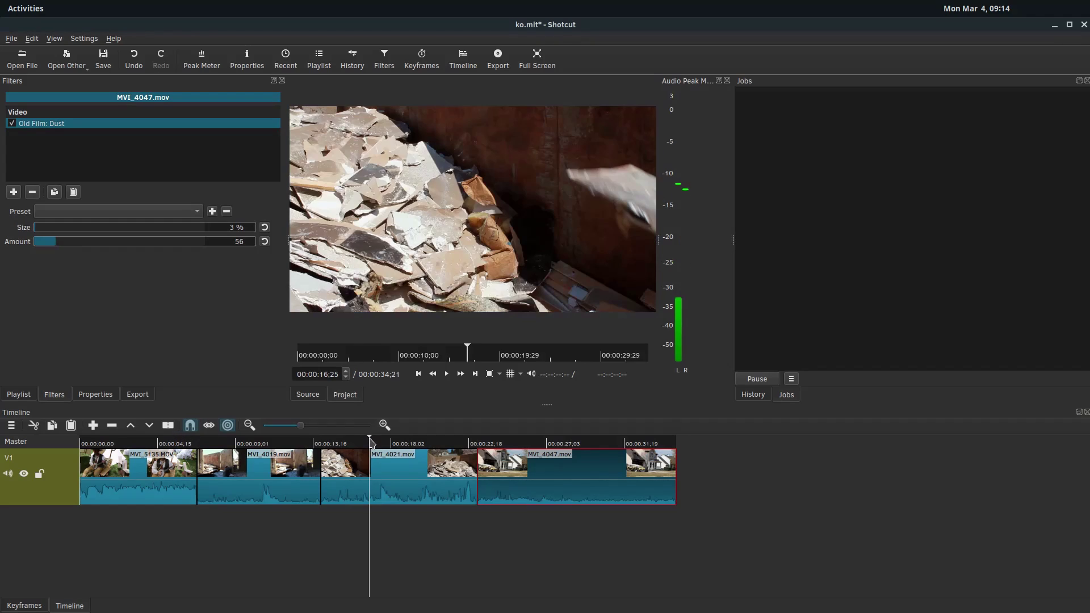
{"action": "left_click", "coordinate": [503, 445]}
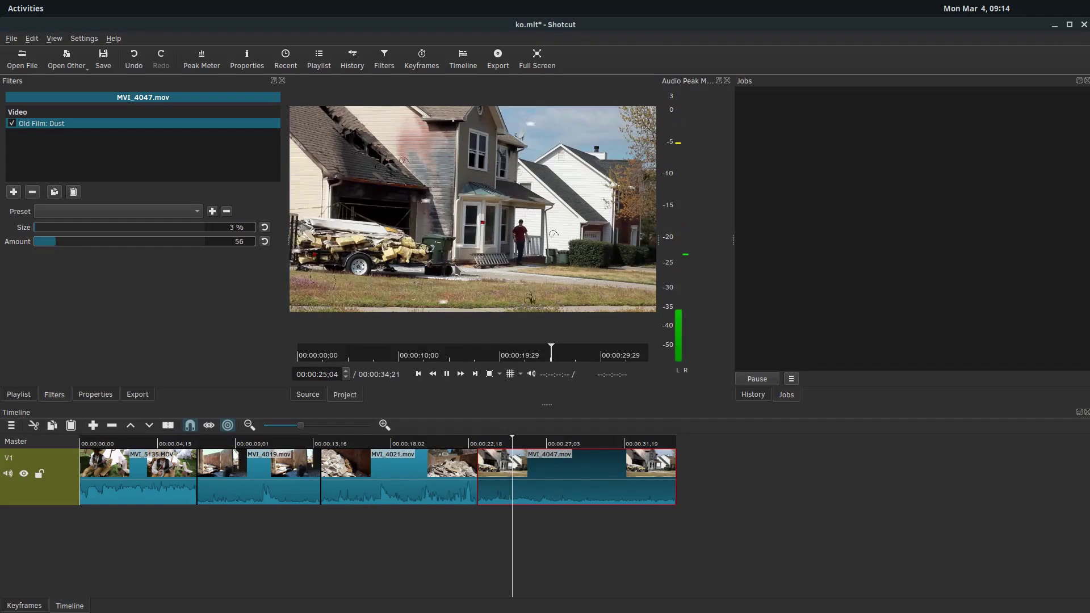
{"action": "key", "text": "space"}
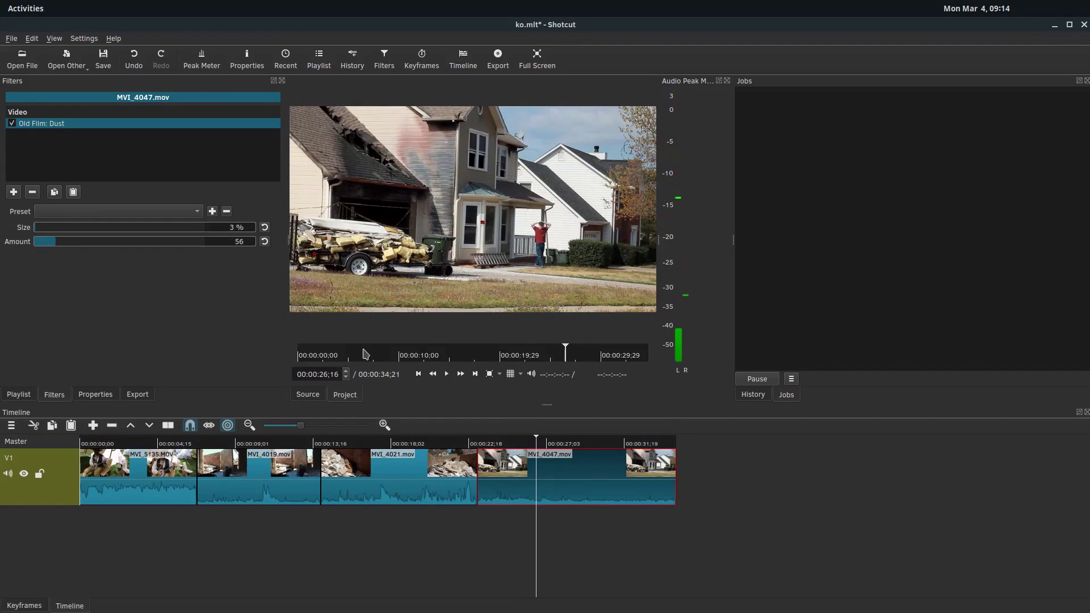
{"action": "left_click", "coordinate": [170, 445]}
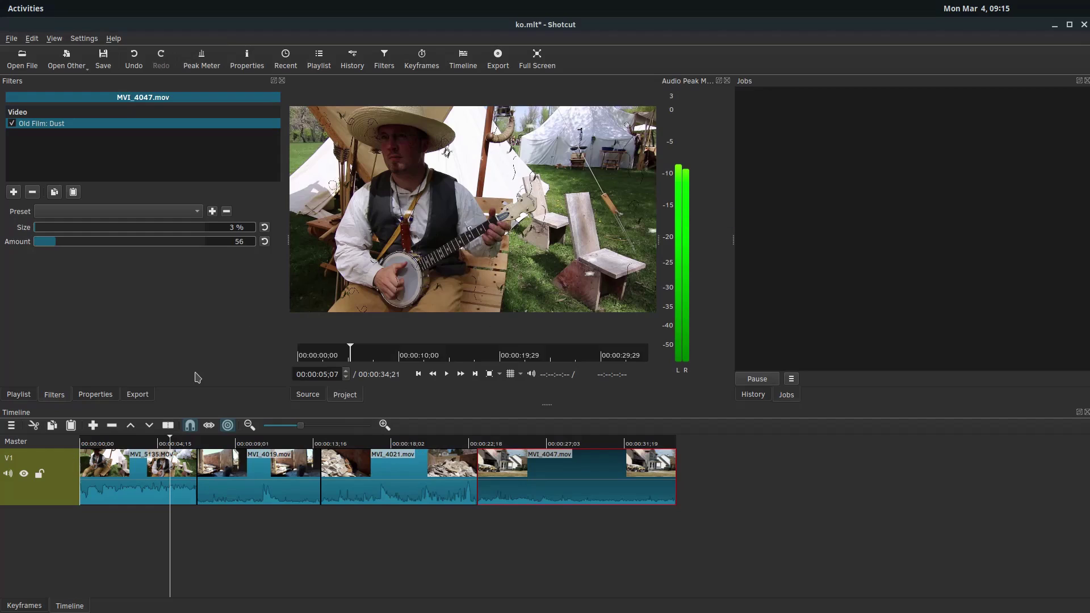
Add a White Balance filter to MVI_4047.mov with a white neutral colour.
{"action": "left_click", "coordinate": [14, 191]}
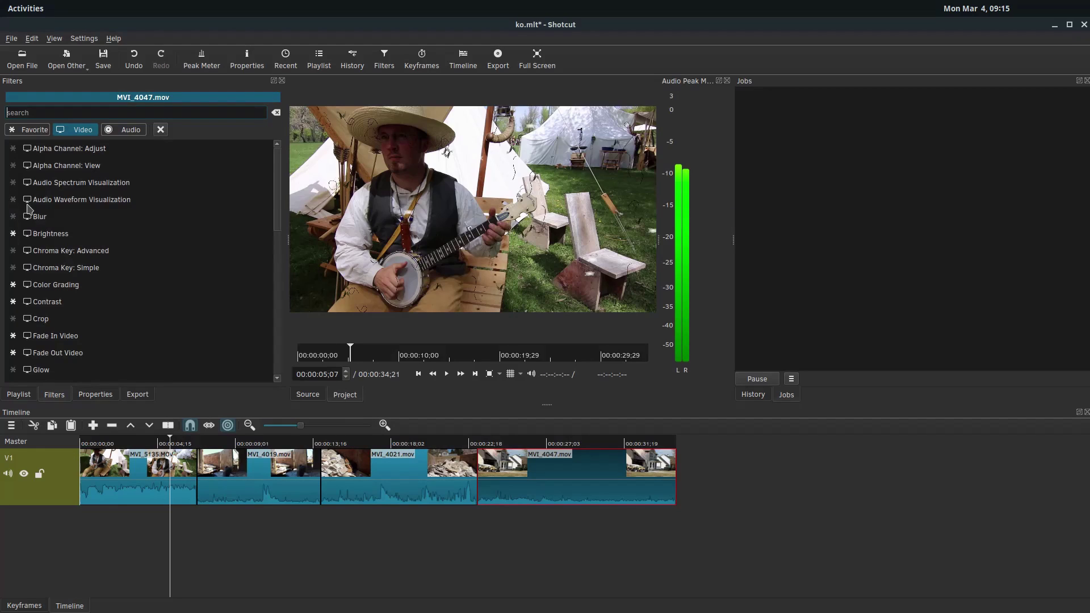
{"action": "scroll", "coordinate": [62, 281], "scroll_direction": "down", "scroll_amount": 7}
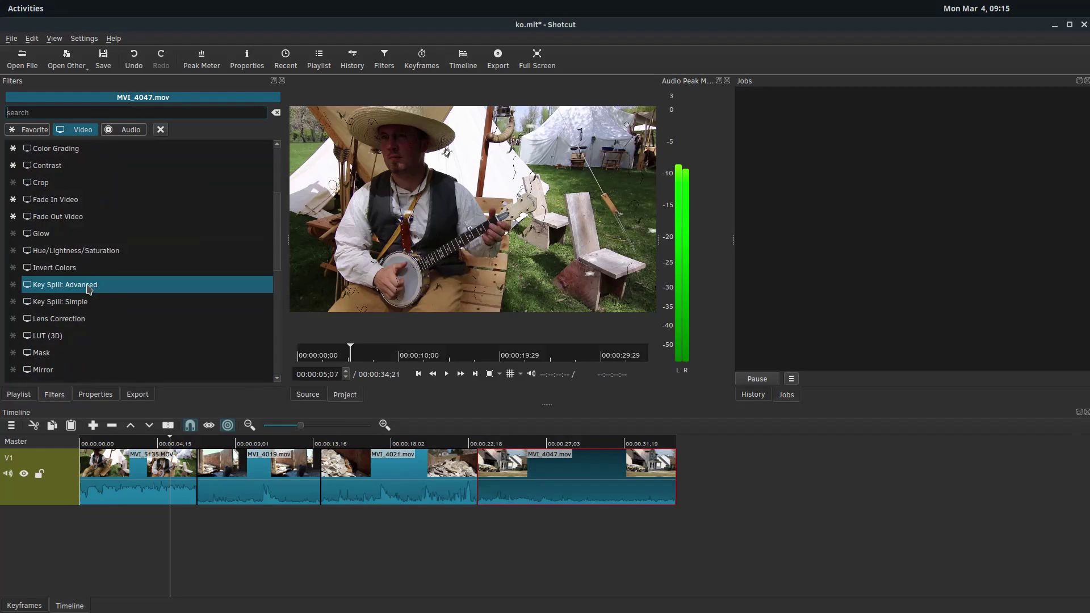
{"action": "scroll", "coordinate": [63, 281], "scroll_direction": "down", "scroll_amount": 3}
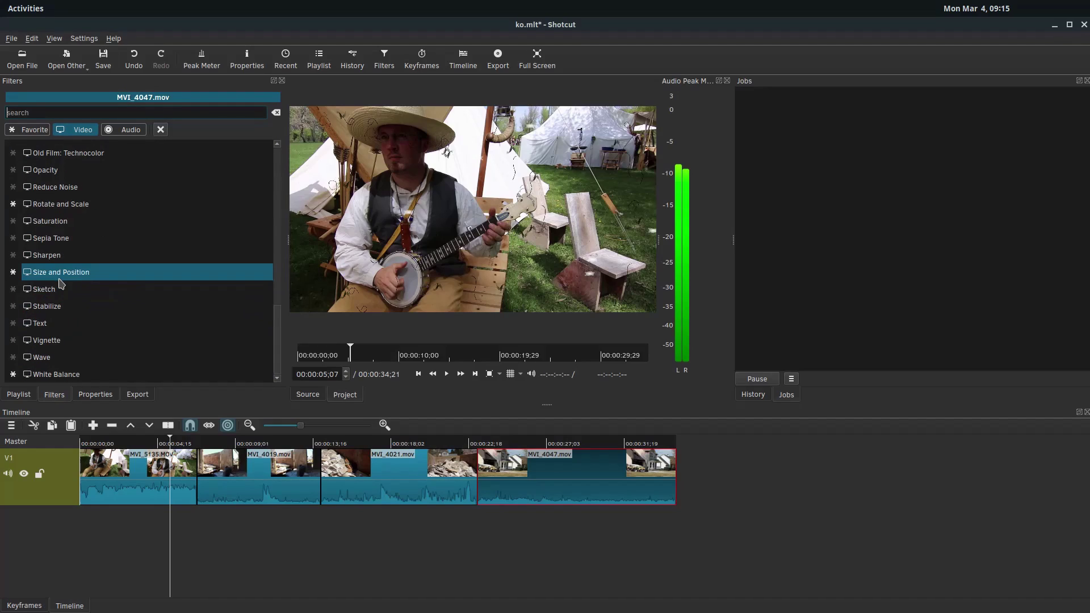
{"action": "left_click", "coordinate": [62, 370]}
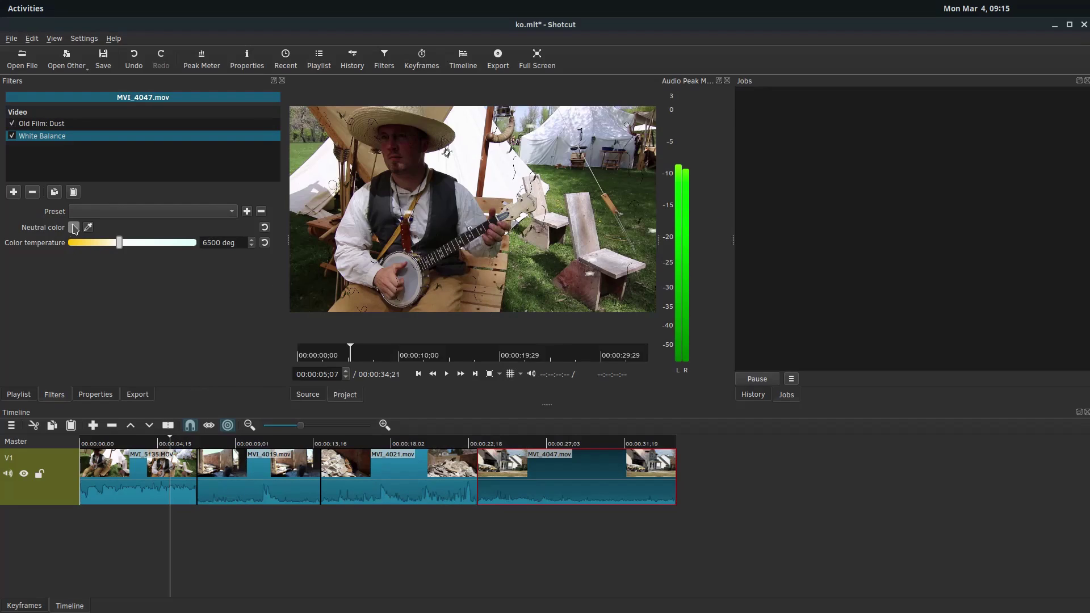
{"action": "left_click", "coordinate": [327, 166]}
{"action": "mouse_move", "coordinate": [119, 242]}
{"action": "left_mouse_down"}
{"action": "mouse_move", "coordinate": [153, 243]}
{"action": "mouse_move", "coordinate": [119, 249]}
{"action": "left_mouse_up"}
Set MVI_4047.mov's White Balance colour temperature to 7346 deg and preview it.
{"action": "left_click", "coordinate": [132, 445]}
{"action": "left_click", "coordinate": [169, 476]}
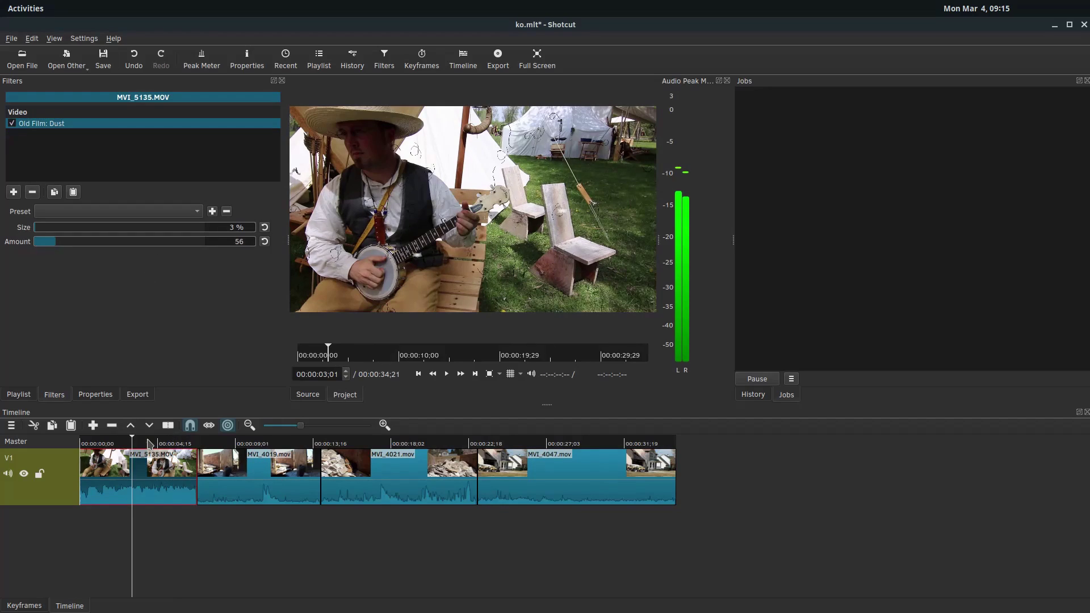
{"action": "left_click", "coordinate": [149, 443]}
{"action": "left_click", "coordinate": [496, 446]}
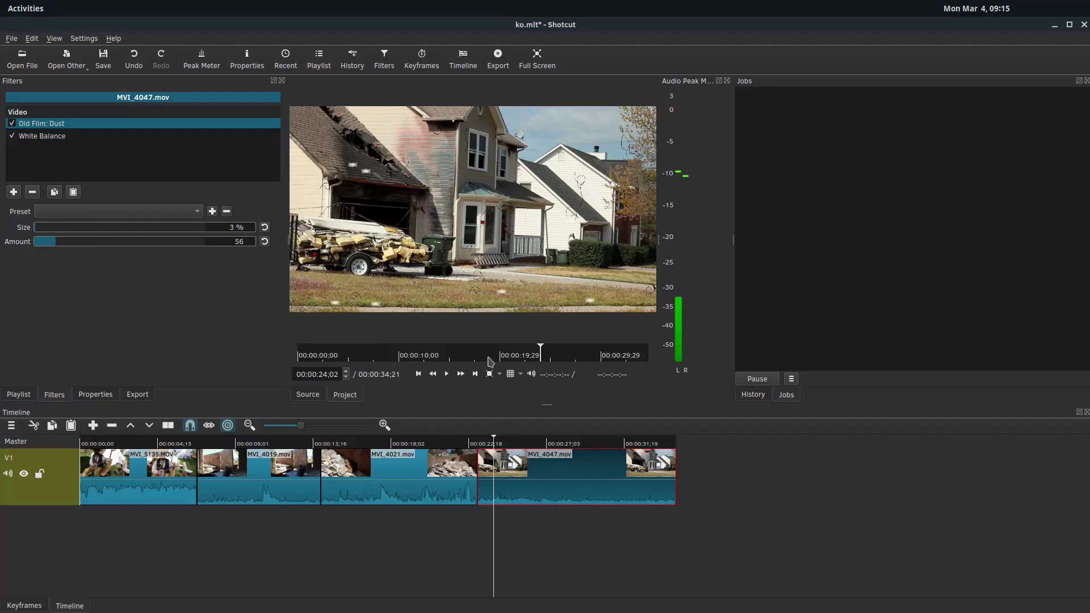
{"action": "left_click", "coordinate": [50, 139]}
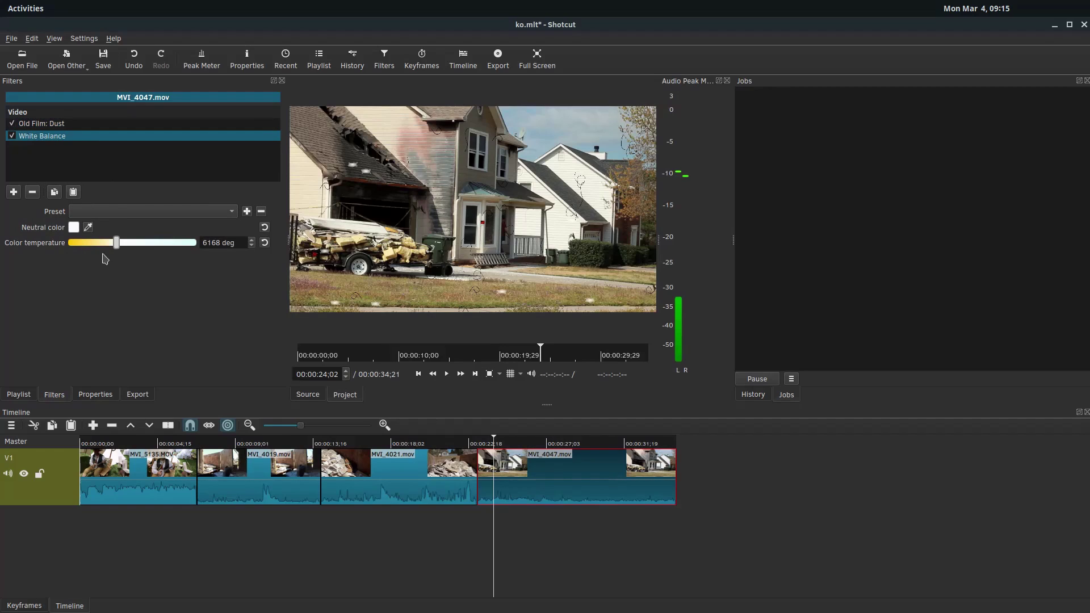
{"action": "left_click_drag", "start_coordinate": [117, 243], "coordinate": [93, 260]}
{"action": "left_click", "coordinate": [126, 243]}
{"action": "key", "text": "space"}
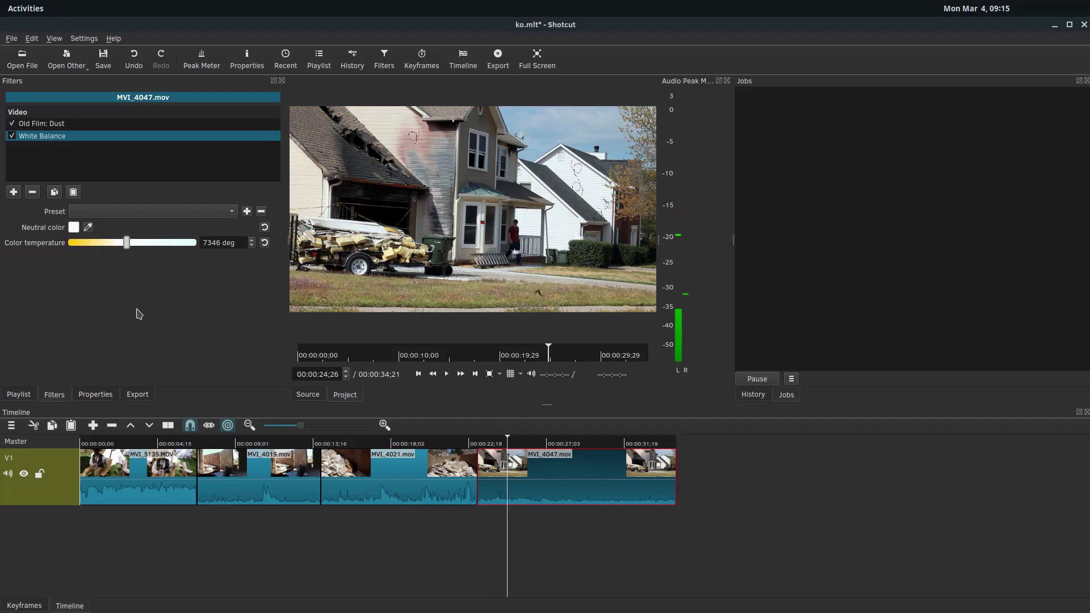